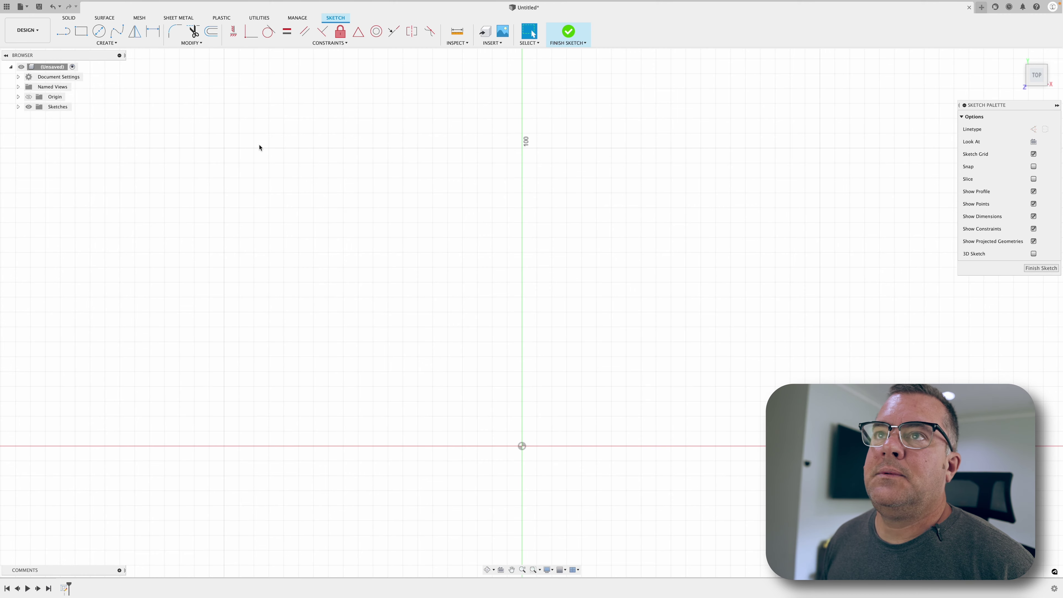
Step: Sketch a vertical 5 in line from the origin and finish the sketch
click(63, 31)
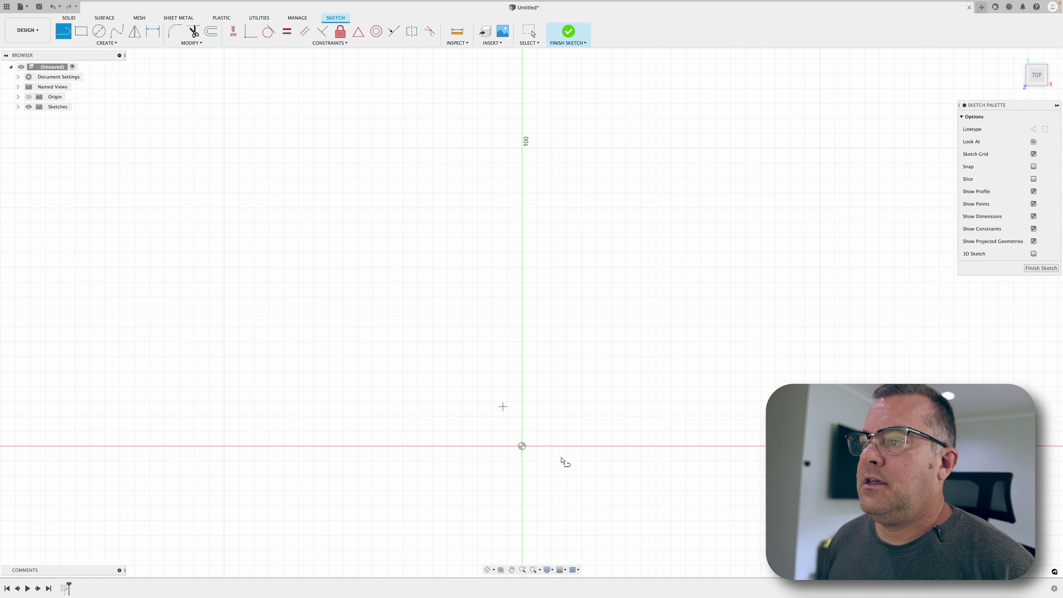
click(523, 446)
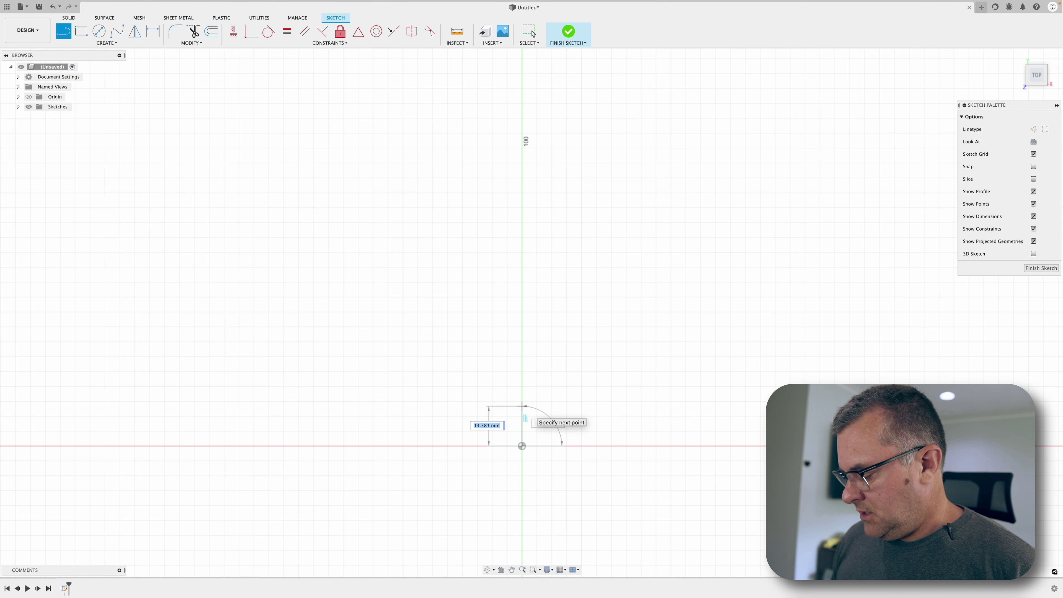
text(5)
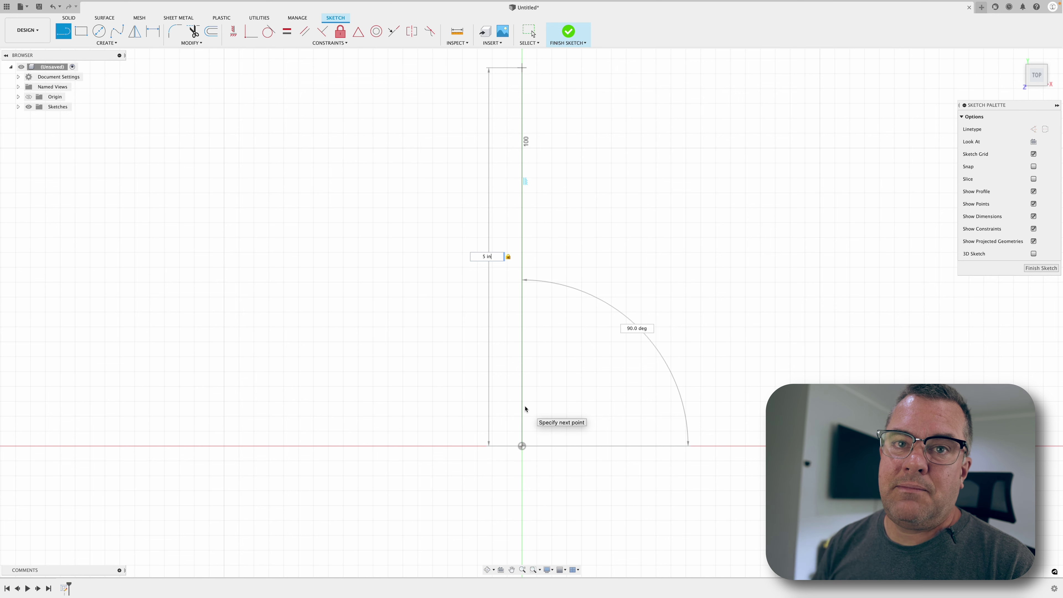
key(Return)
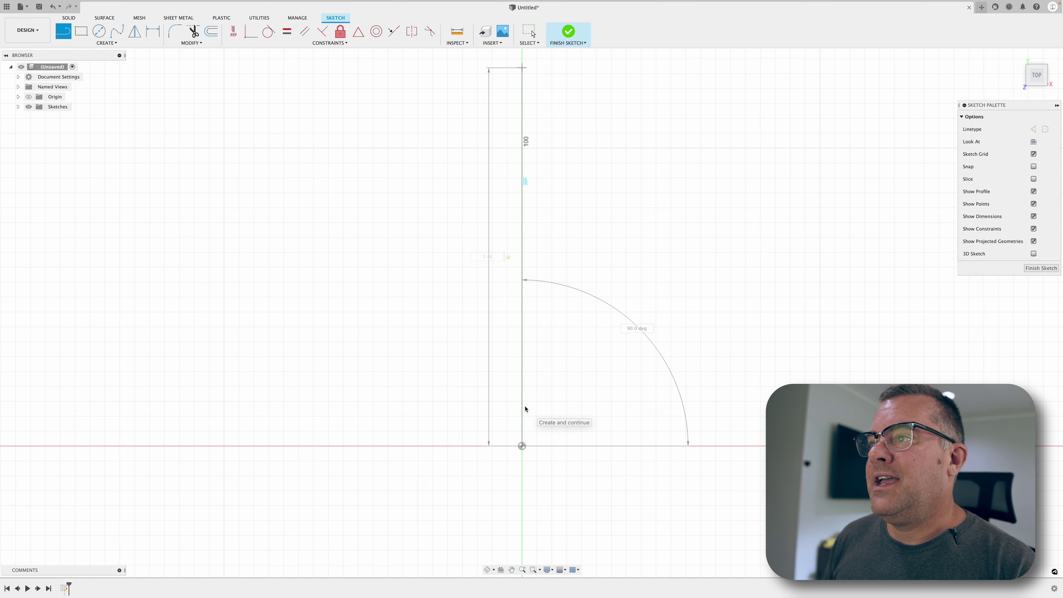
key(Escape)
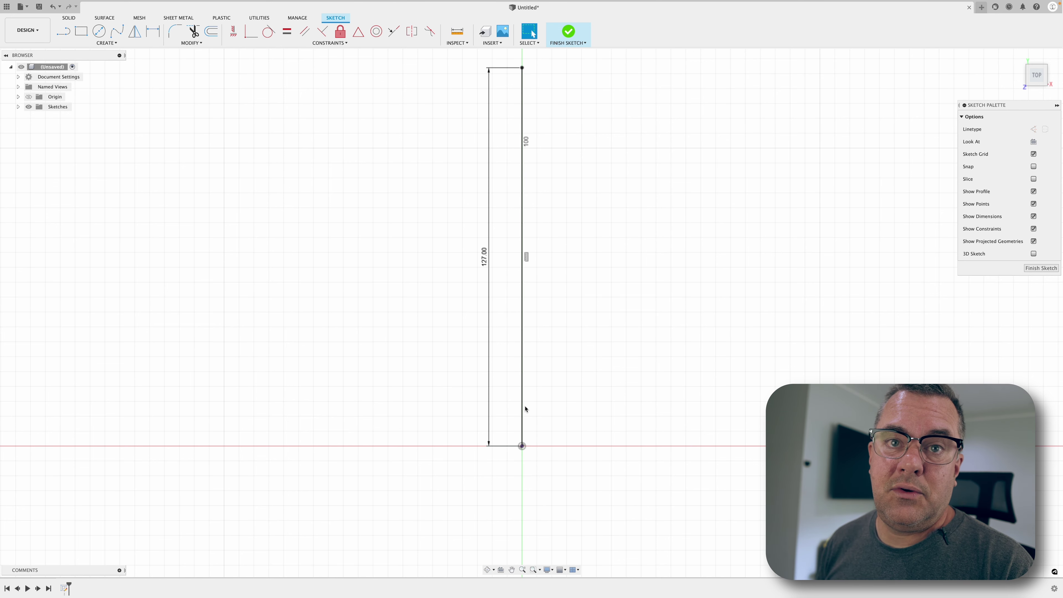
click(567, 32)
Step: Create a 9 mm diameter sphere as a new body, centred on the origin on the front plane
shift+middle_drag(655, 471, 647, 480)
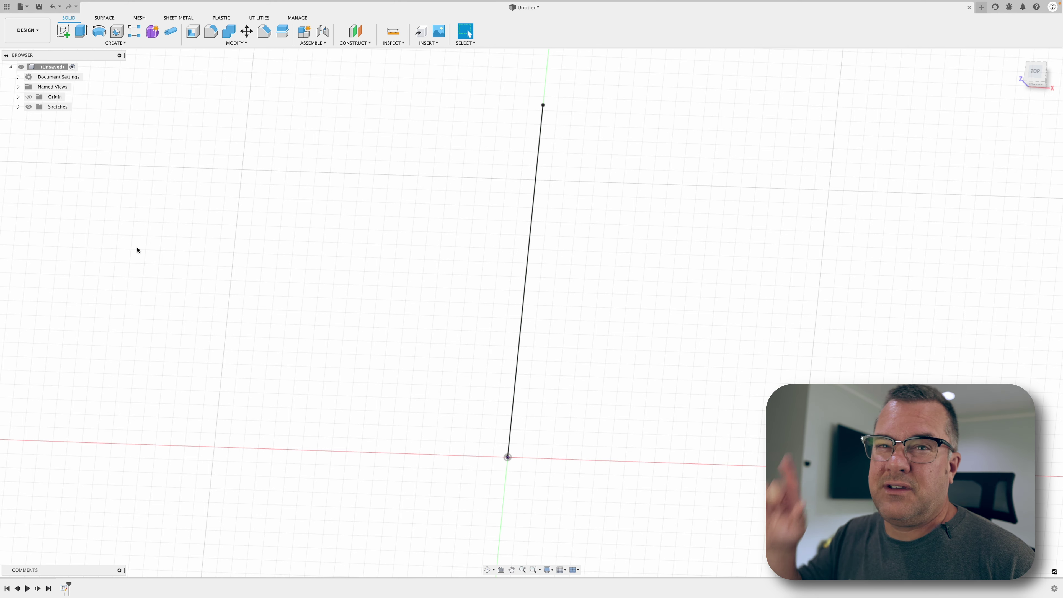
click(121, 43)
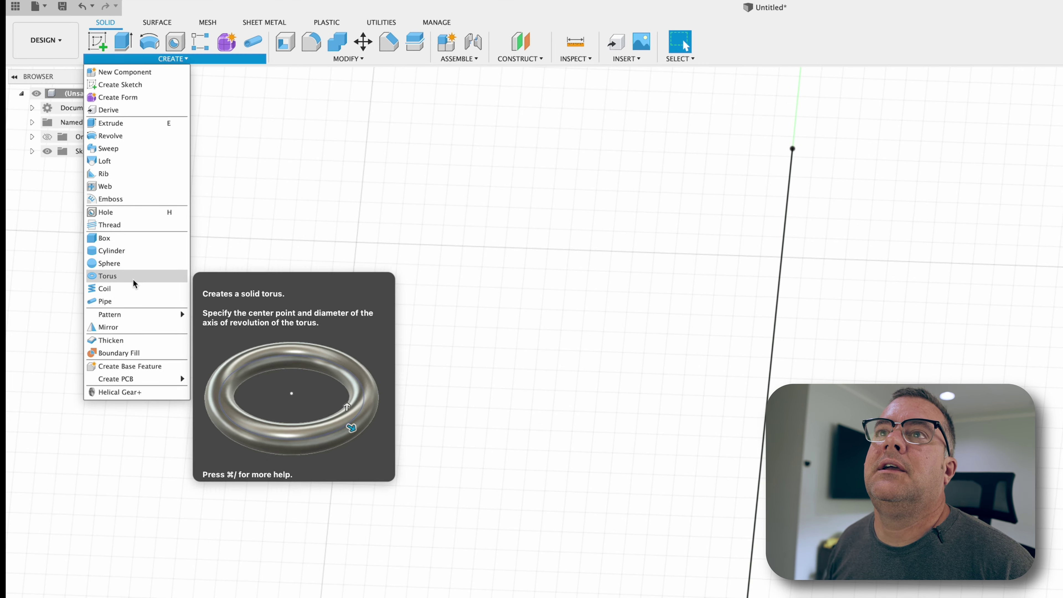
key(Escape)
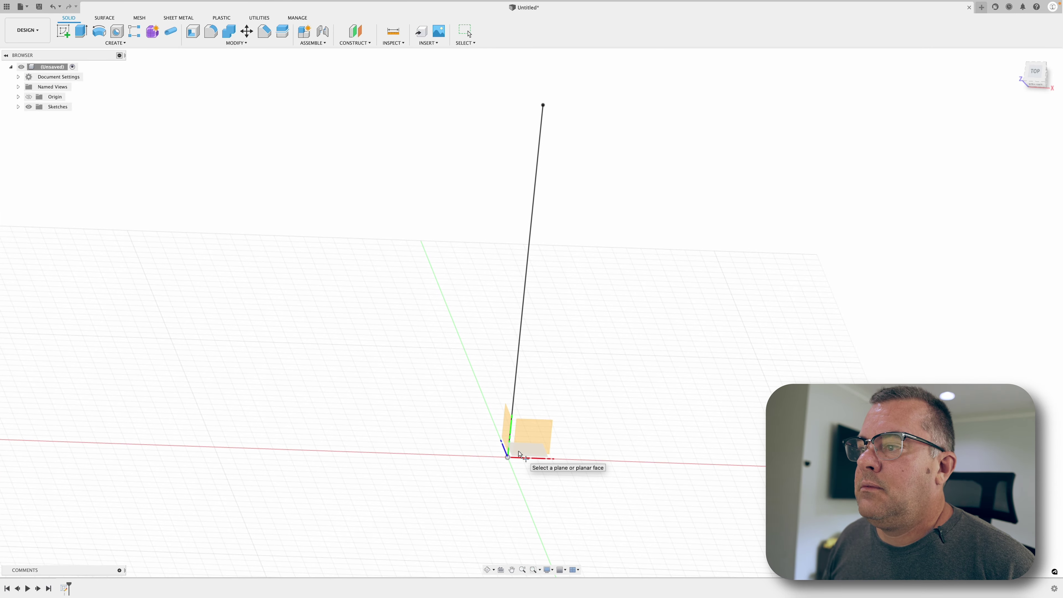
click(519, 454)
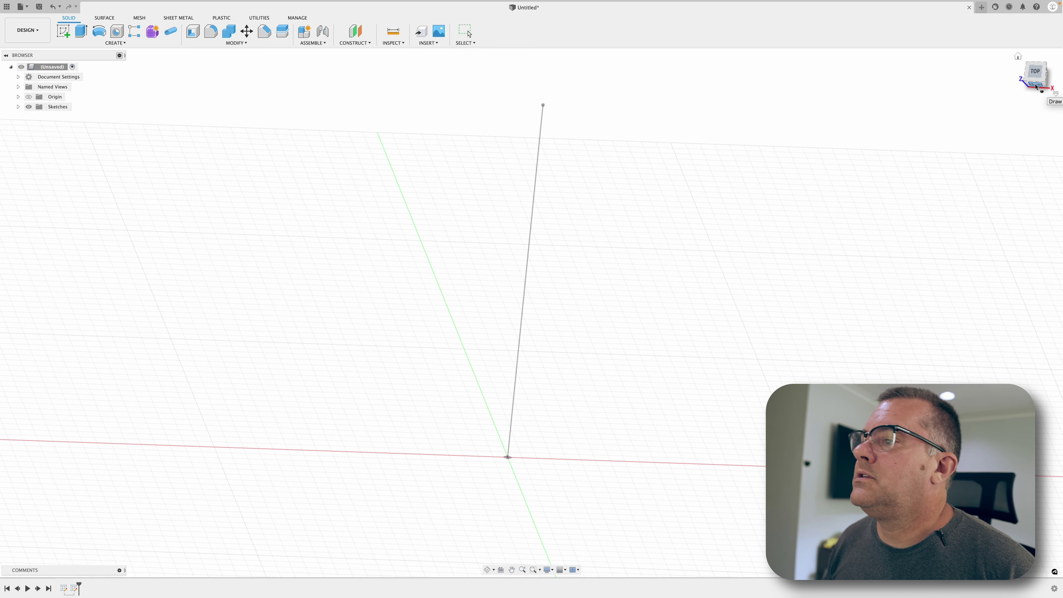
click(525, 300)
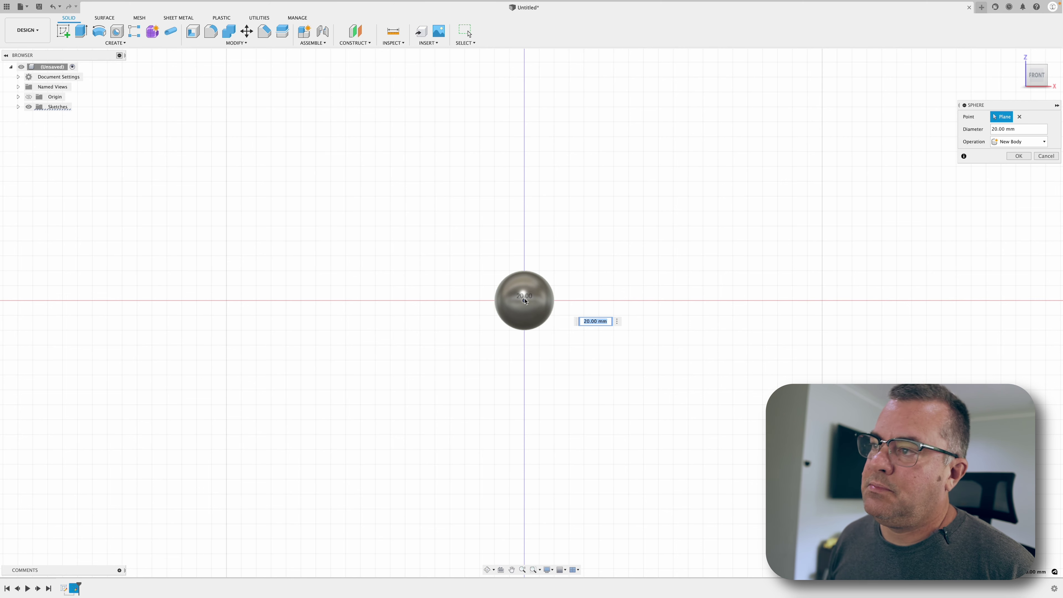
text(9)
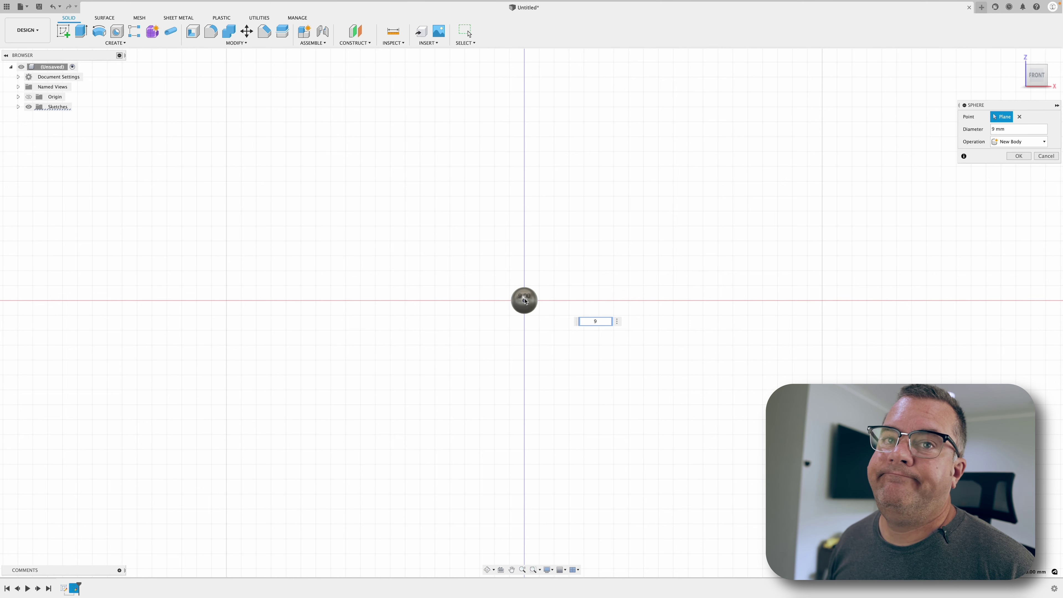
key(Return)
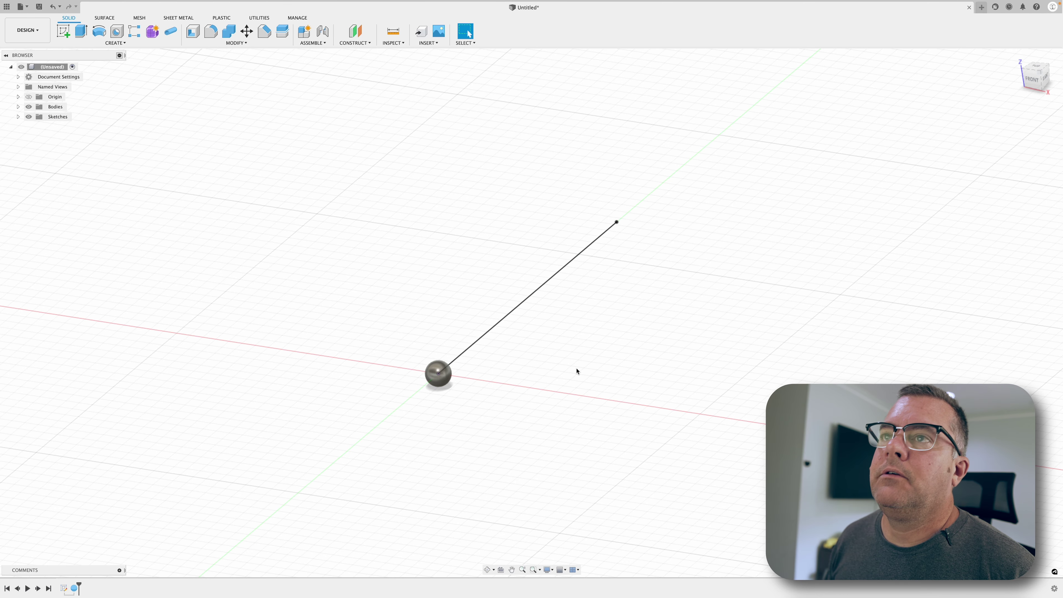
Step: Set up a rectangular pattern of the sphere body along the sketched line with an extent of 122.522 mm
click(118, 43)
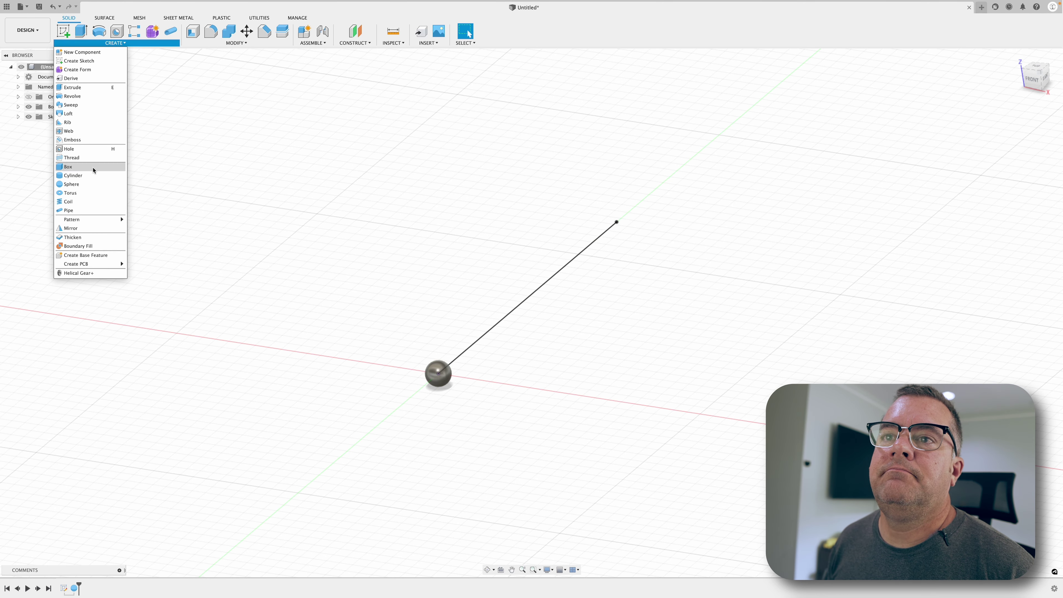
click(137, 220)
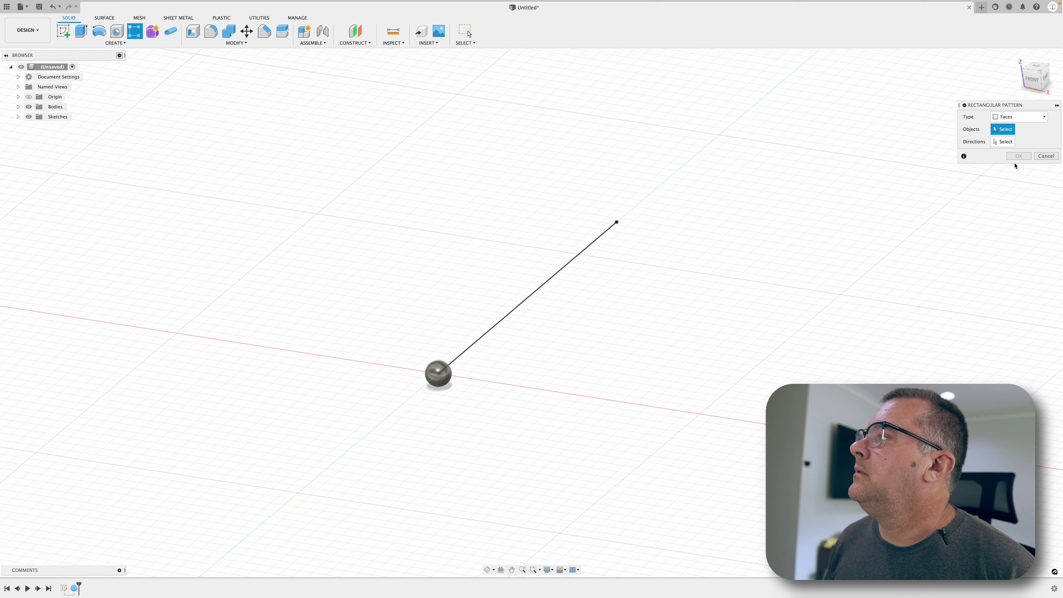
click(1020, 117)
click(1020, 135)
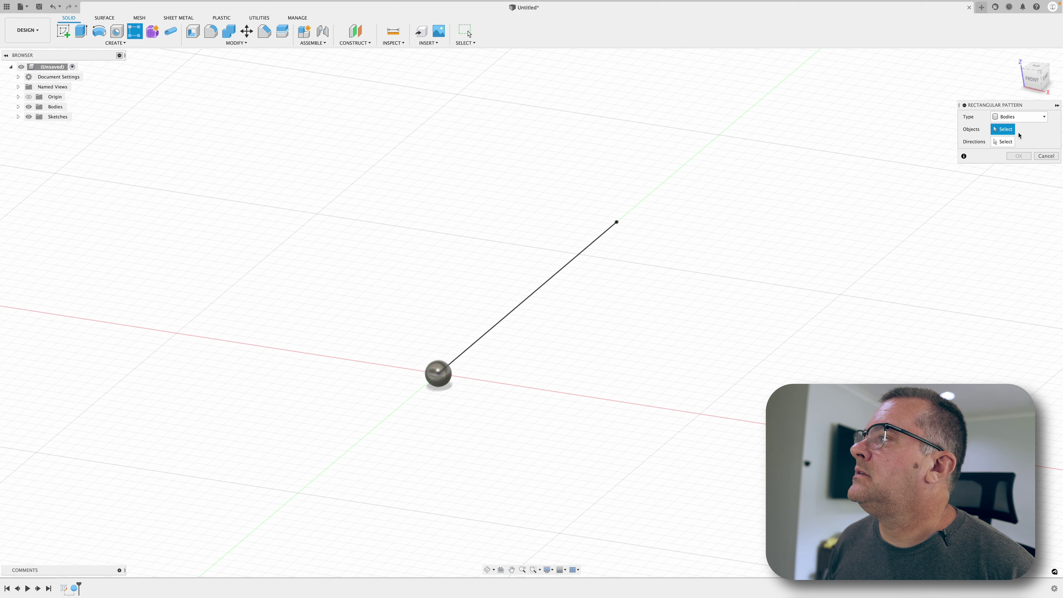
click(438, 373)
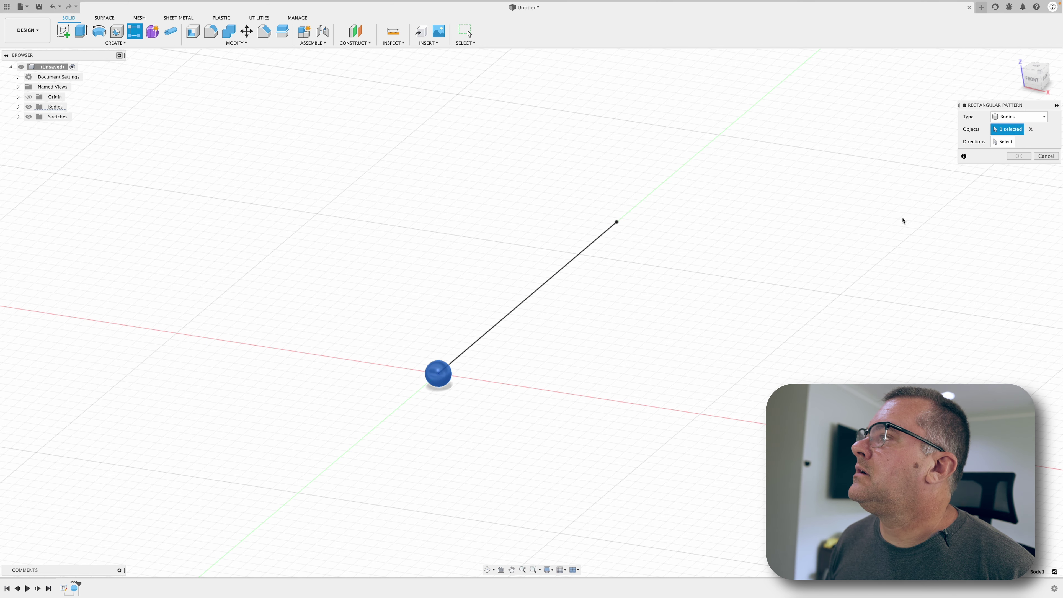
click(1002, 141)
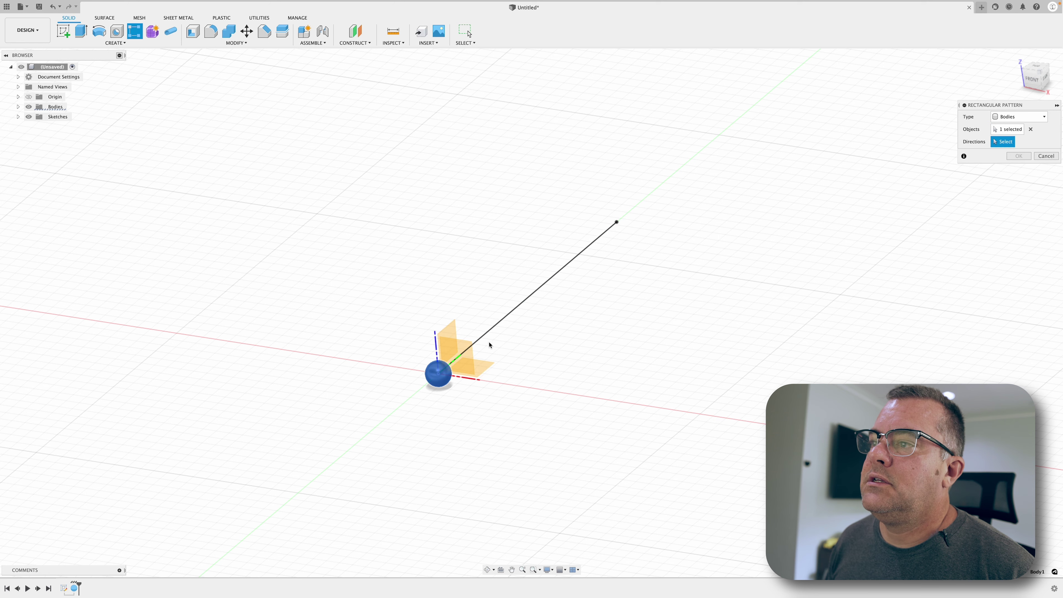
click(487, 333)
click(1037, 69)
drag(514, 470, 522, 106)
Step: Set the pattern's quantity along the line to 15
click(618, 132)
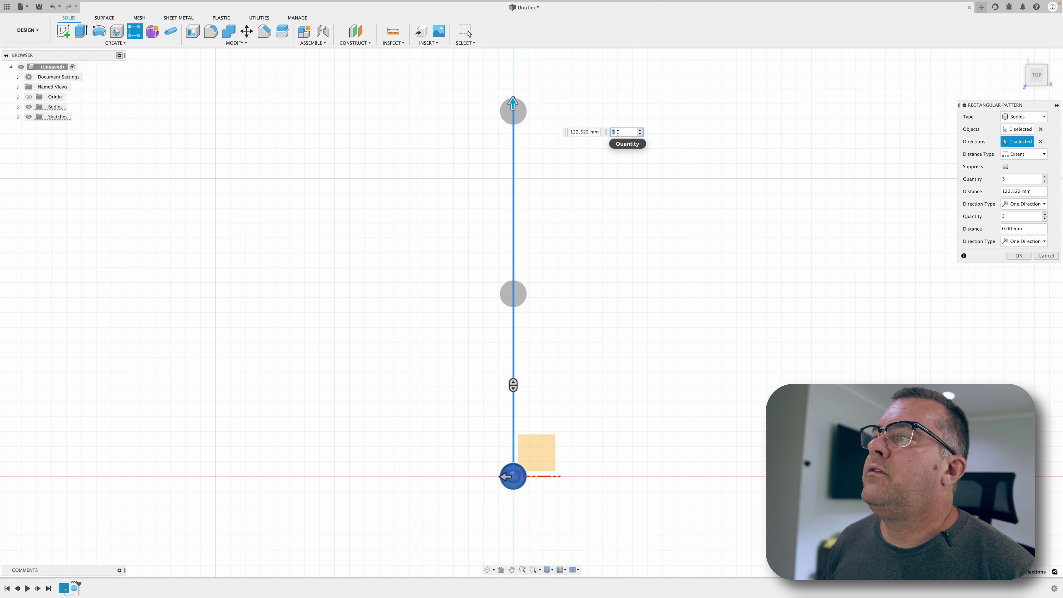
click(640, 131)
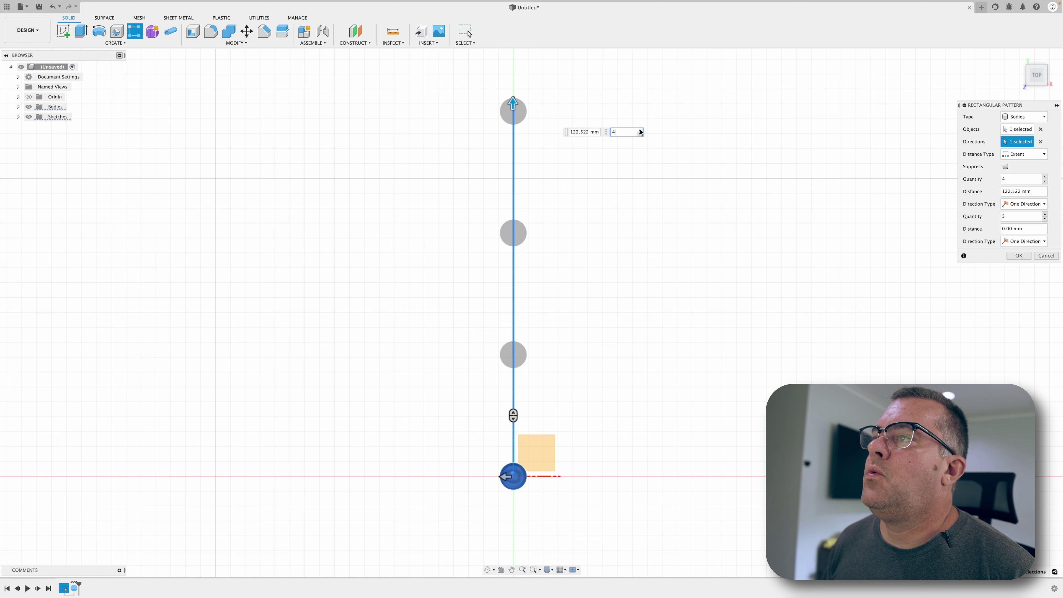
click(640, 131)
click(640, 131)
click(640, 130)
click(641, 130)
click(640, 130)
click(640, 131)
click(640, 130)
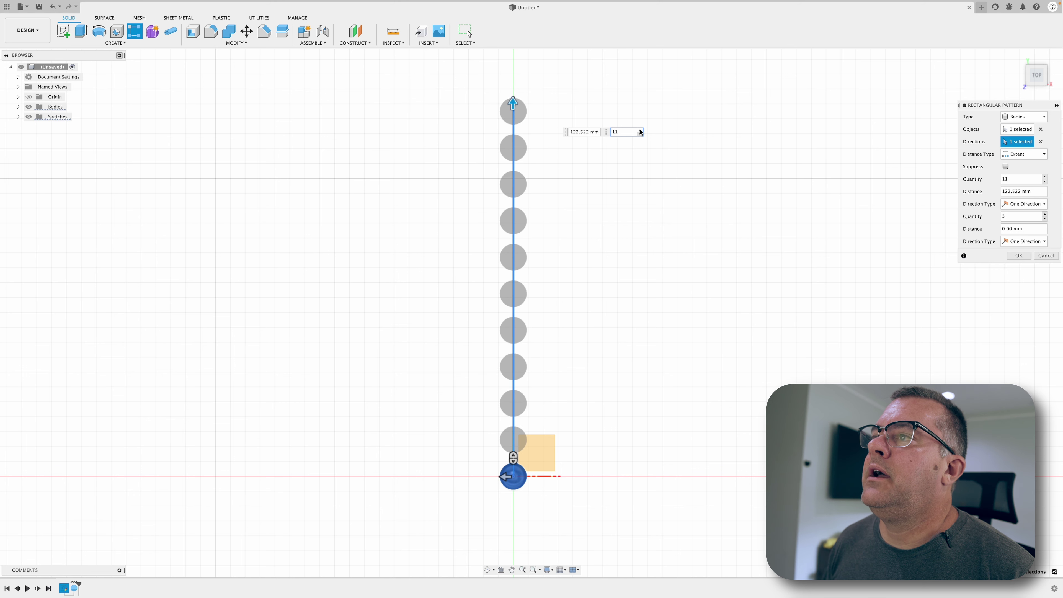
double_click(622, 131)
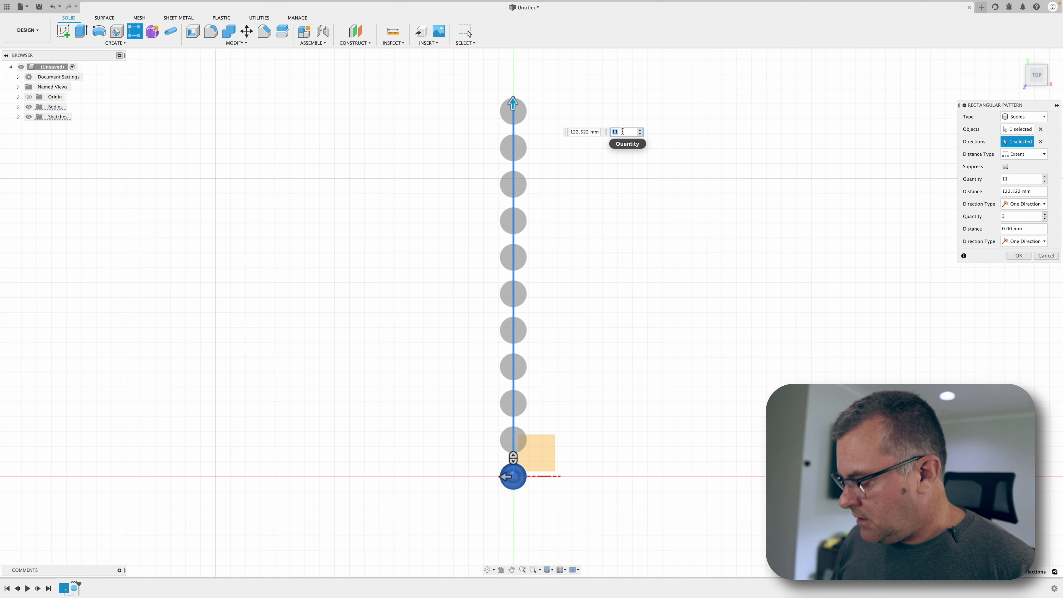
text(15)
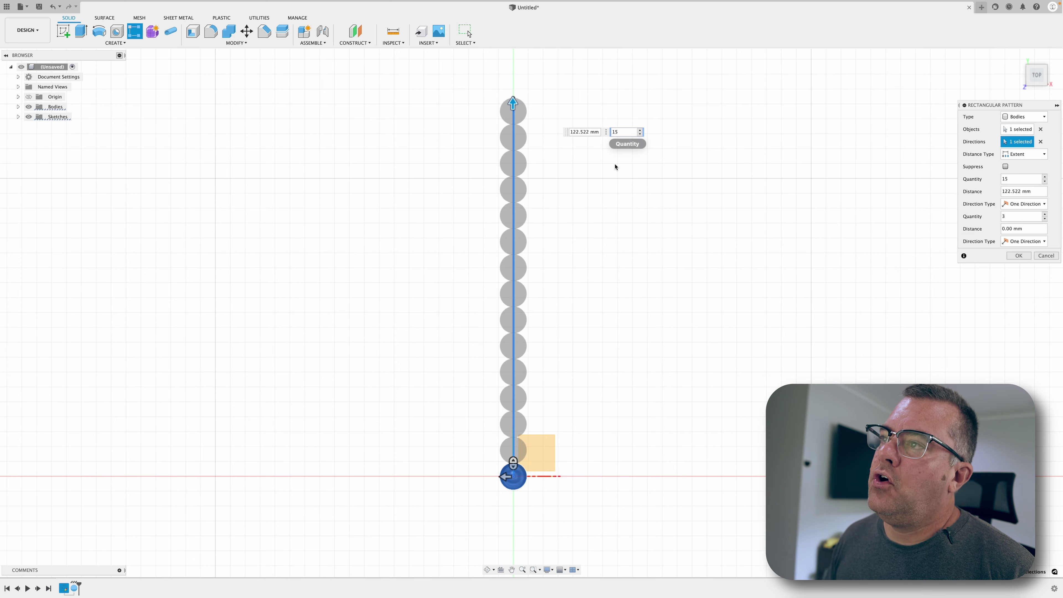
Step: Raise the pattern's quantity along the line to 18 so the spheres overlap more, and complete the pattern
mouse_move(628, 435)
shift+middle_down()
mouse_move(581, 427)
mouse_move(629, 437)
shift+middle_up()
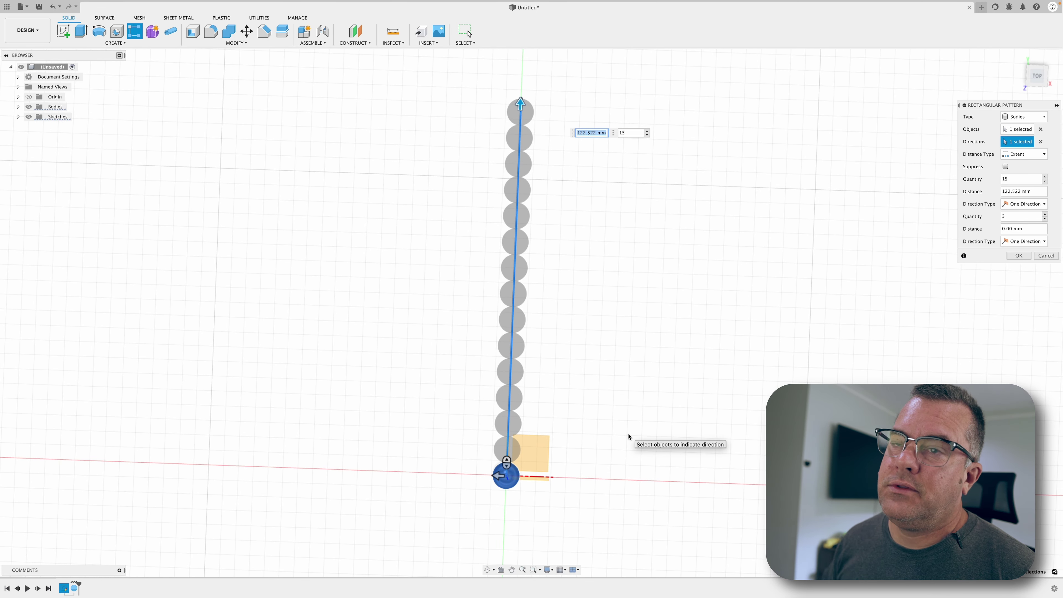
scroll(516, 293, up, 10)
click(1044, 177)
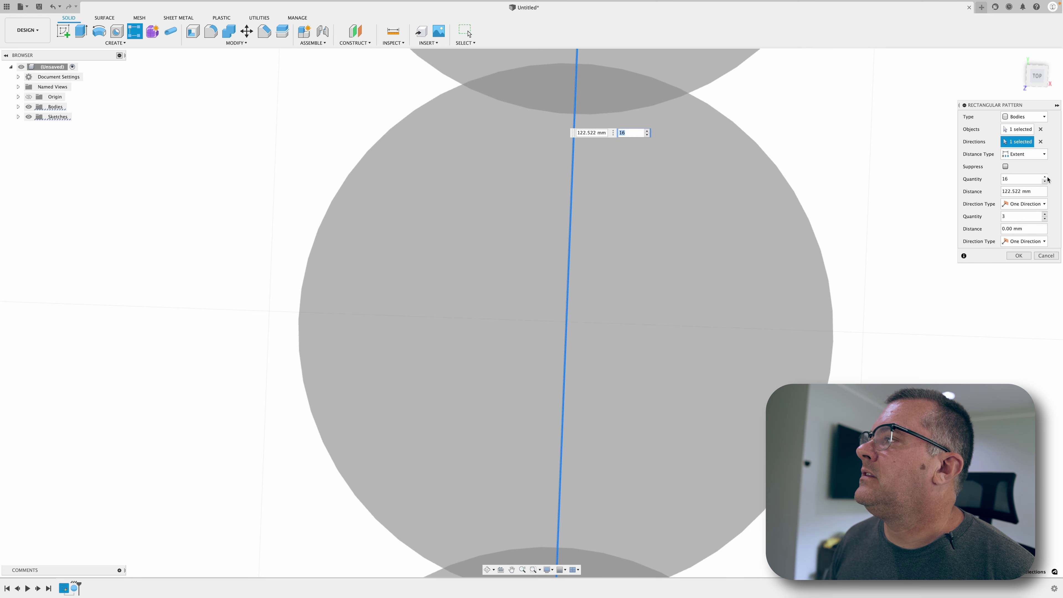
click(647, 131)
scroll(716, 333, down, 8)
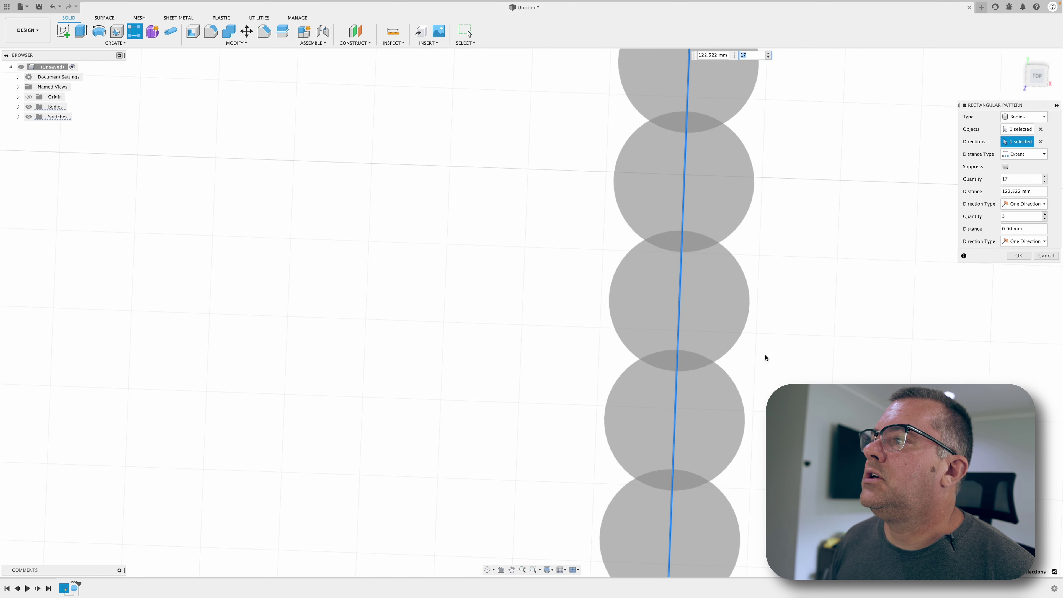
scroll(765, 367, down, 3)
key(Up)
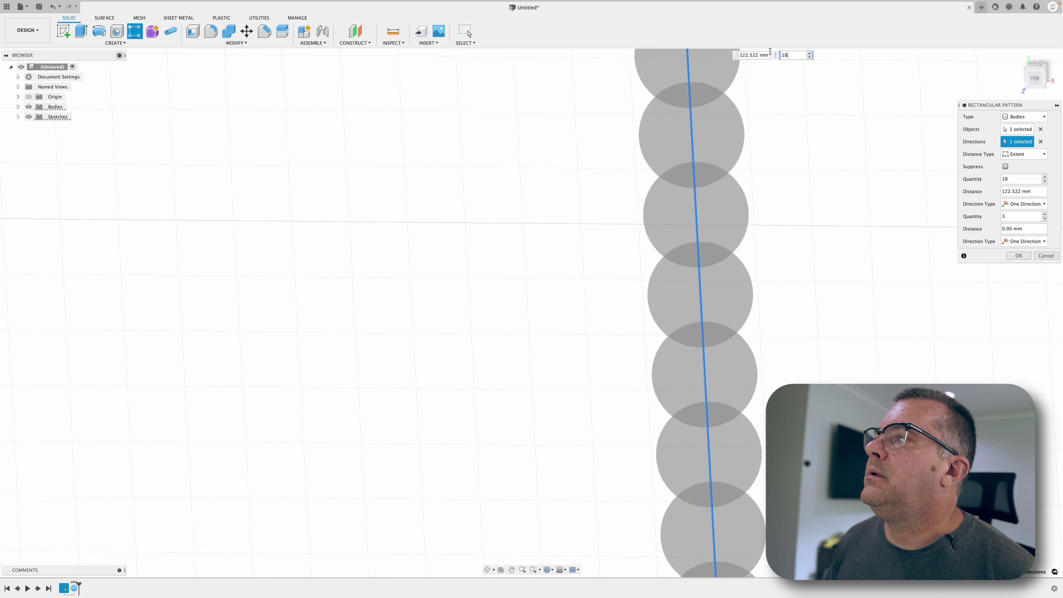
scroll(815, 281, down, 4)
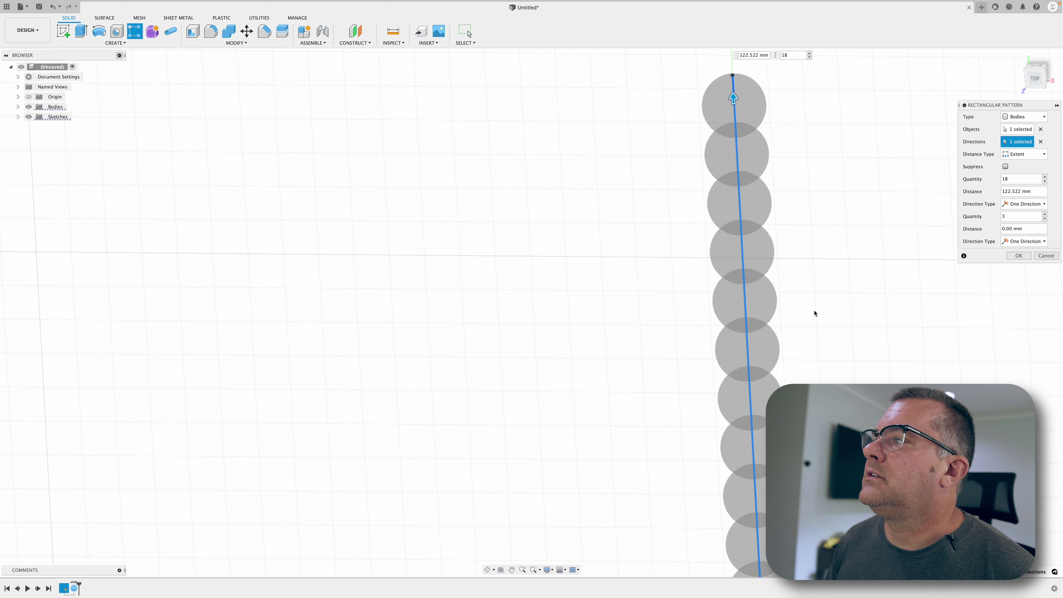
click(1034, 76)
middle_drag(894, 283, 721, 206)
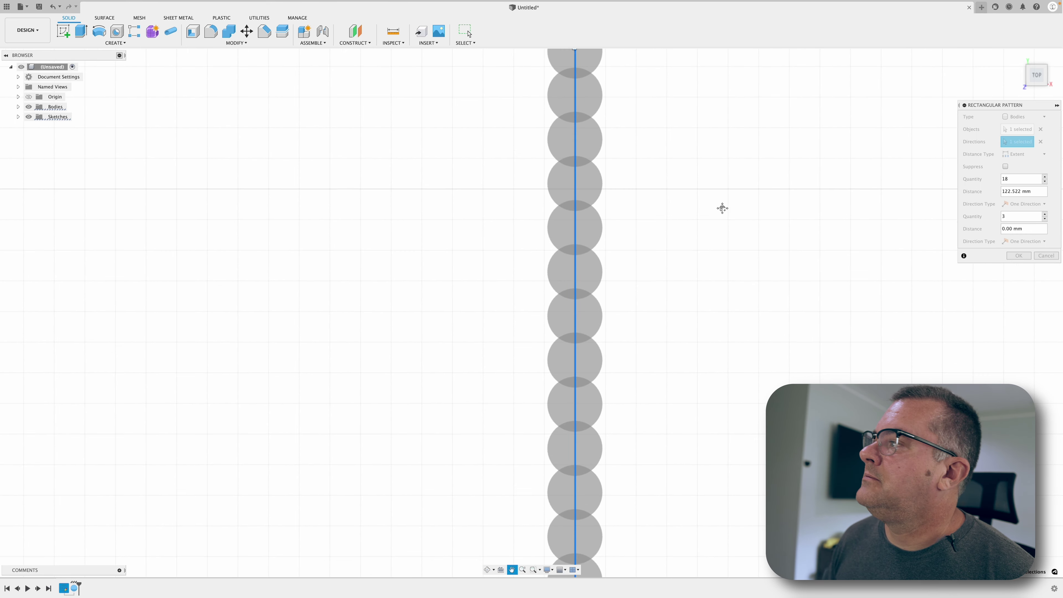
click(1018, 256)
Step: Combine all spheres with a join, using Body1 as the target and Body2 through Body18 as the tools
shift+middle_drag(754, 415, 721, 364)
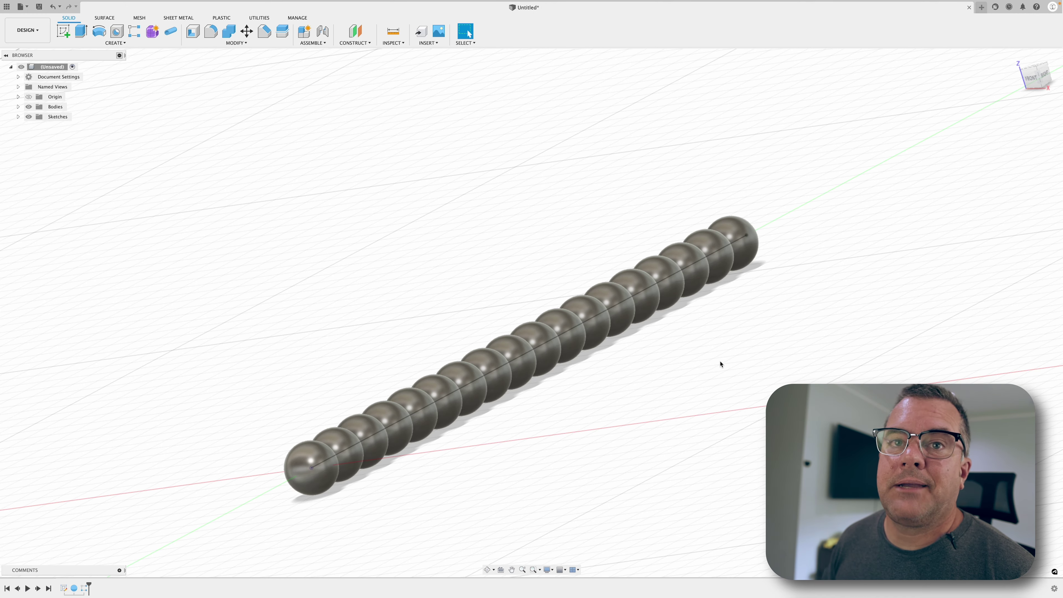
click(18, 106)
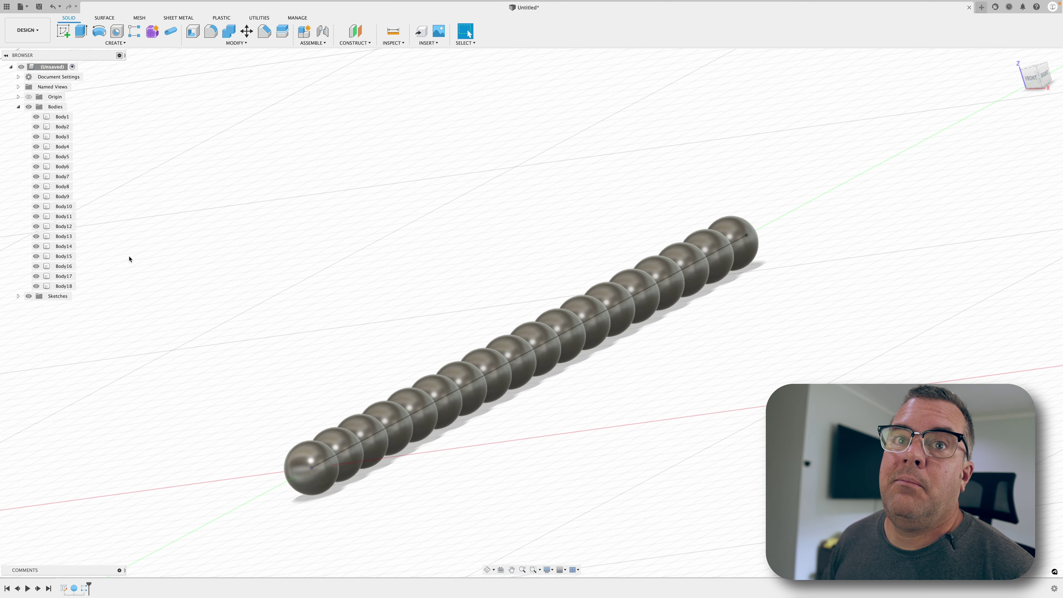
shift+middle_drag(649, 370, 622, 373)
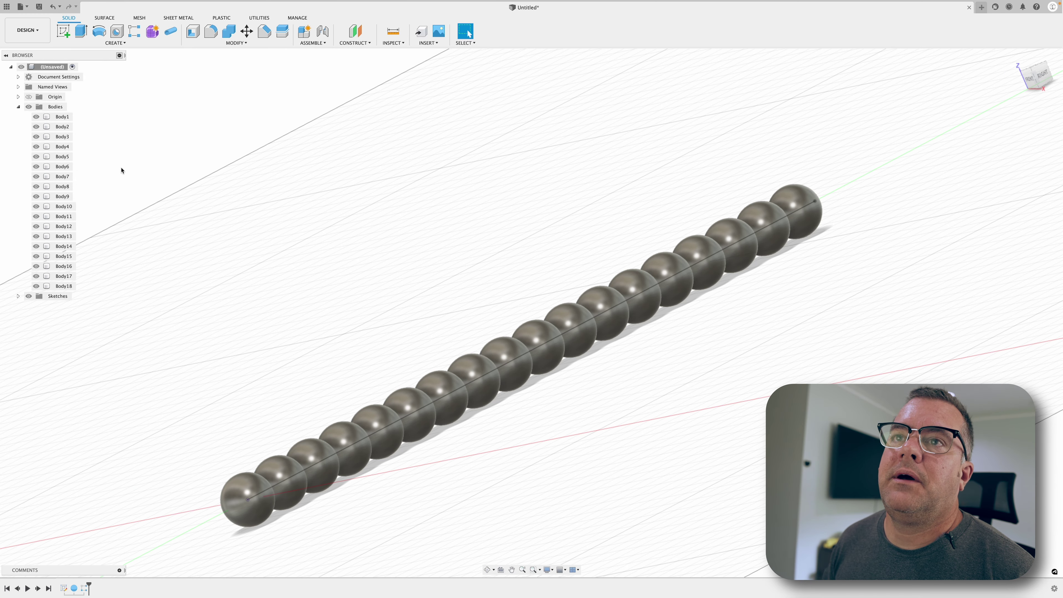
click(228, 31)
click(62, 116)
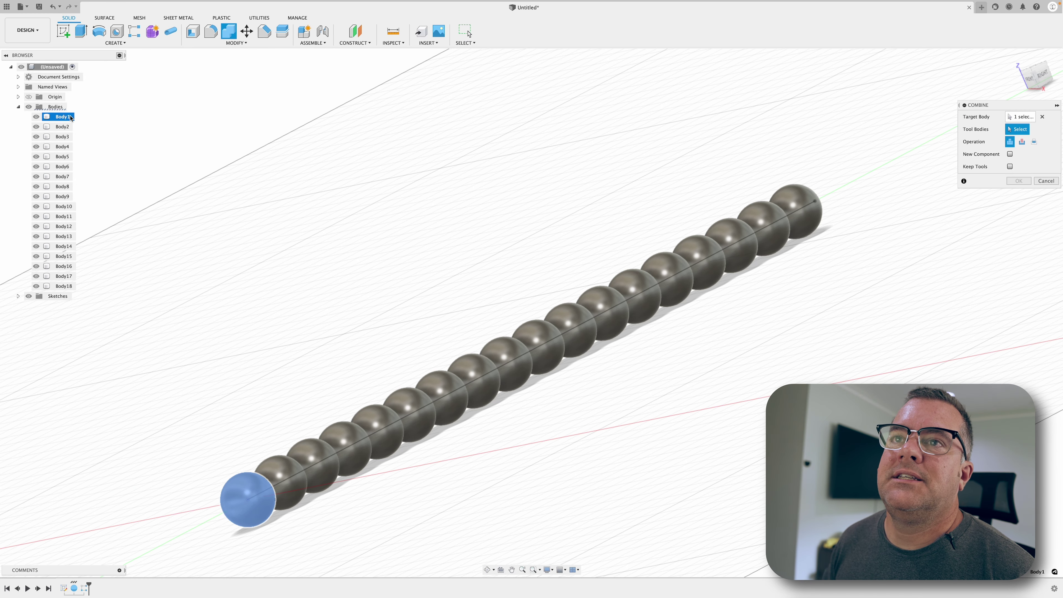
click(62, 126)
shift+click(64, 286)
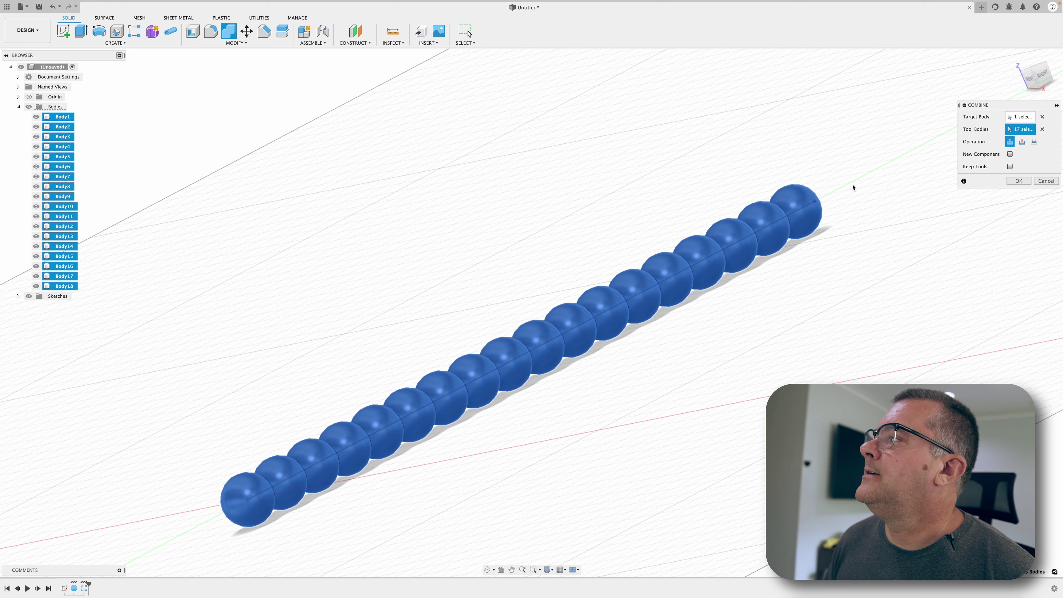
click(1018, 180)
Step: Fillet four adjacent seam edges near the middle of the joined beads with a constant 2.40 mm radius
key(ctrl+shift+r)
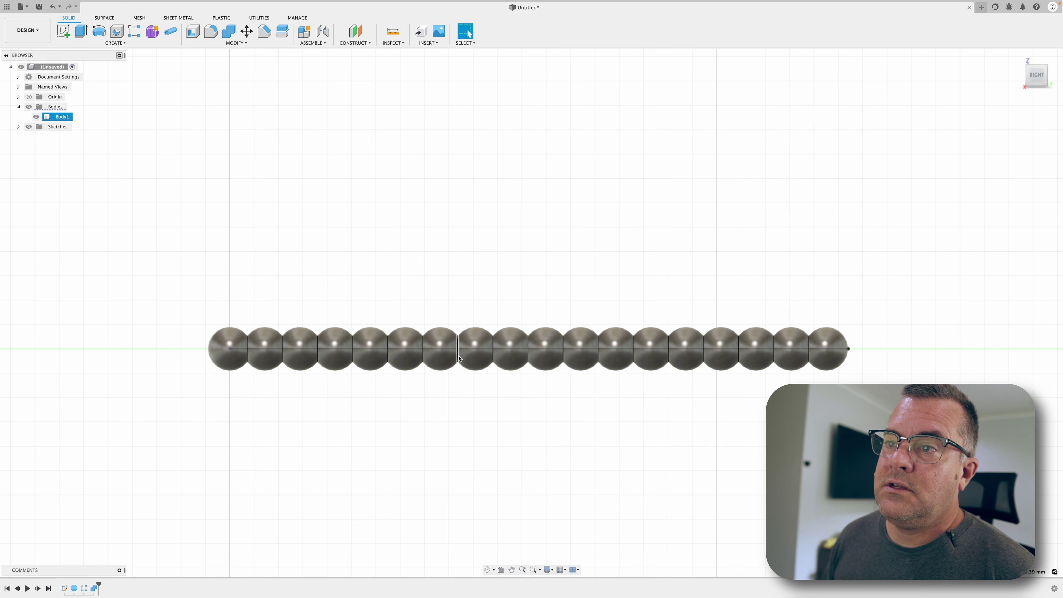
shift+click(493, 355)
shift+click(528, 356)
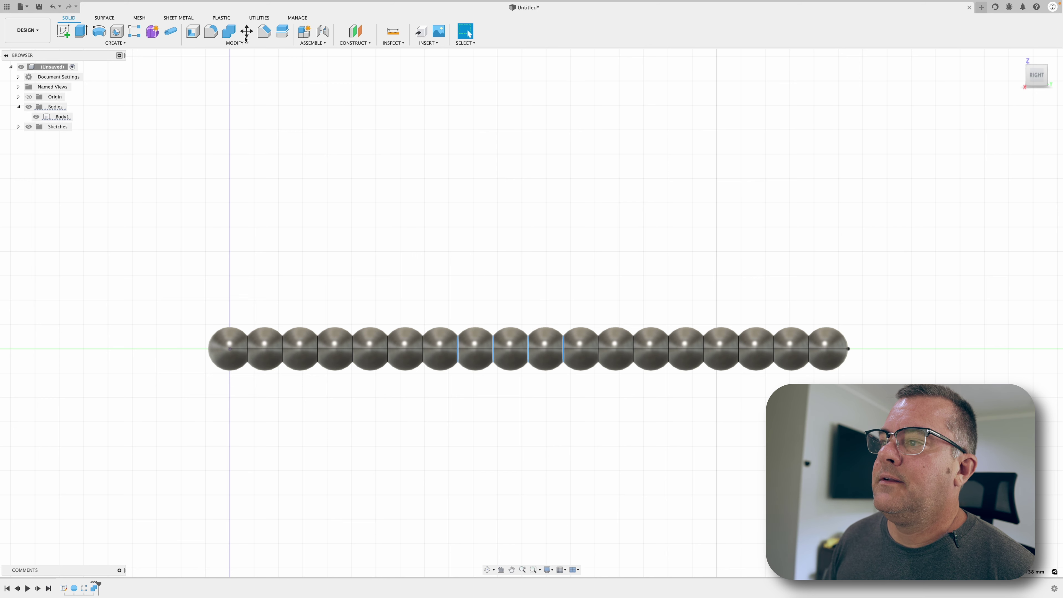
click(211, 31)
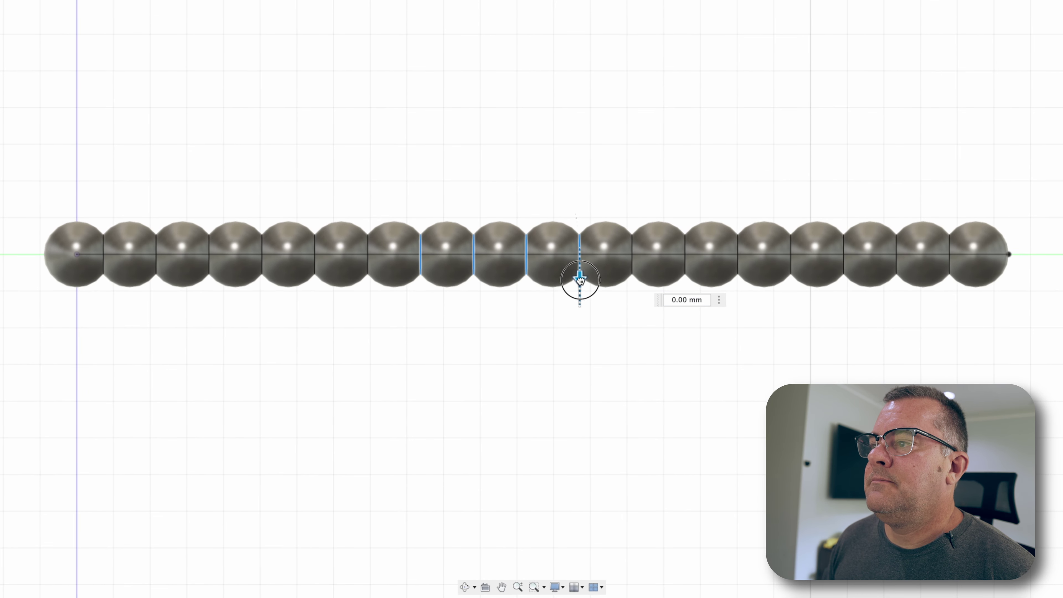
drag(580, 278, 580, 287)
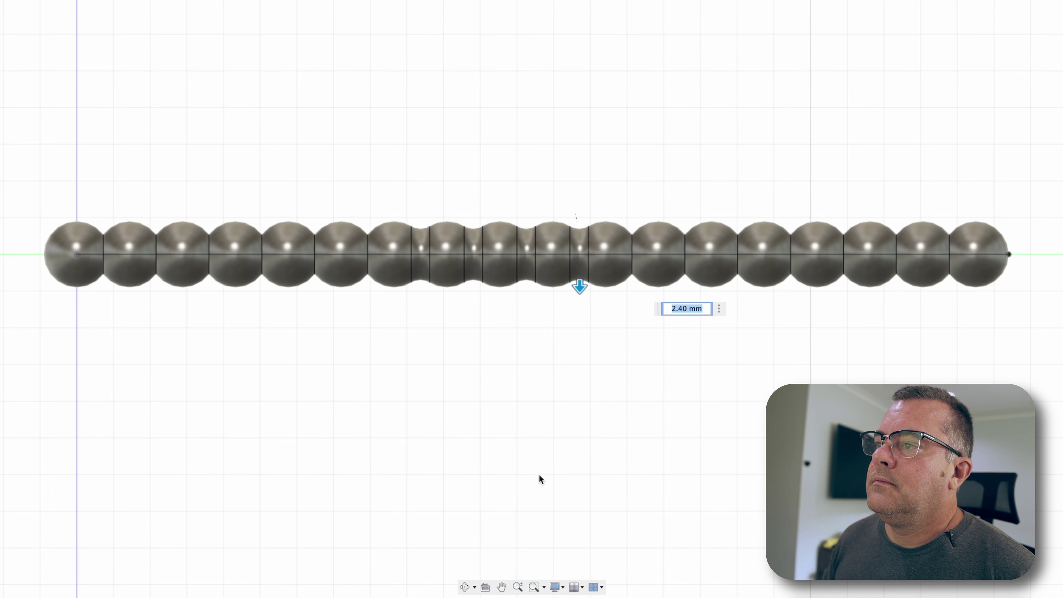
shift+middle_drag(539, 474, 537, 505)
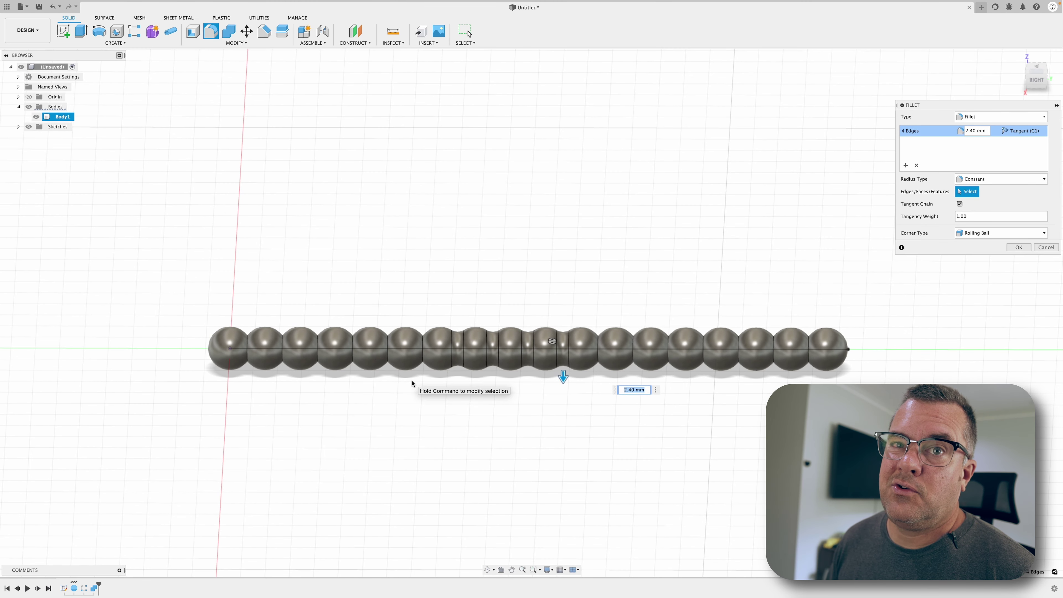
click(1019, 247)
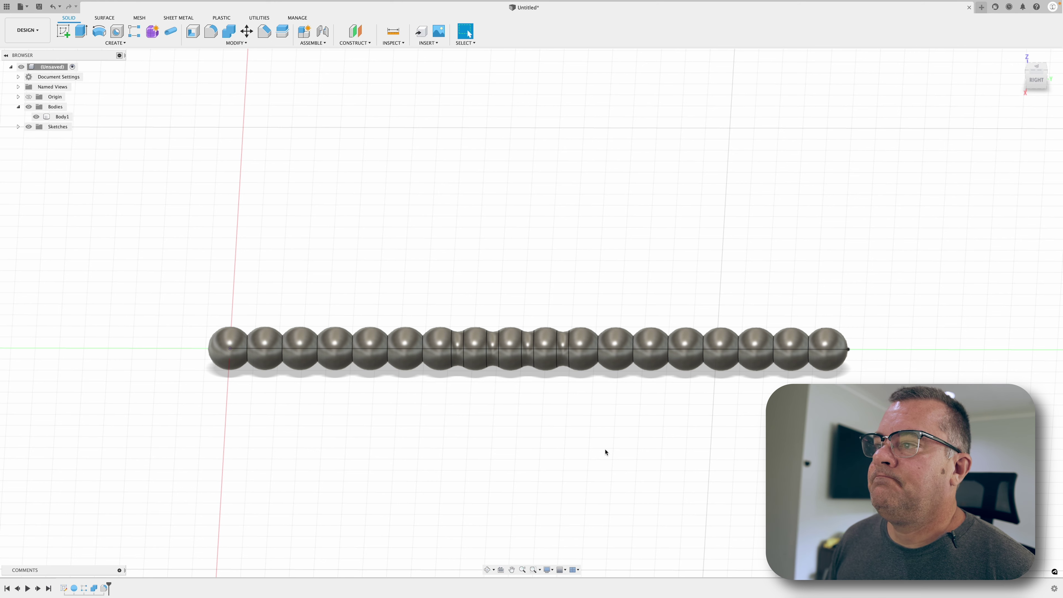
Step: Edit the rectangular pattern of the spheres and set its quantity along the line to 16
right_click(86, 589)
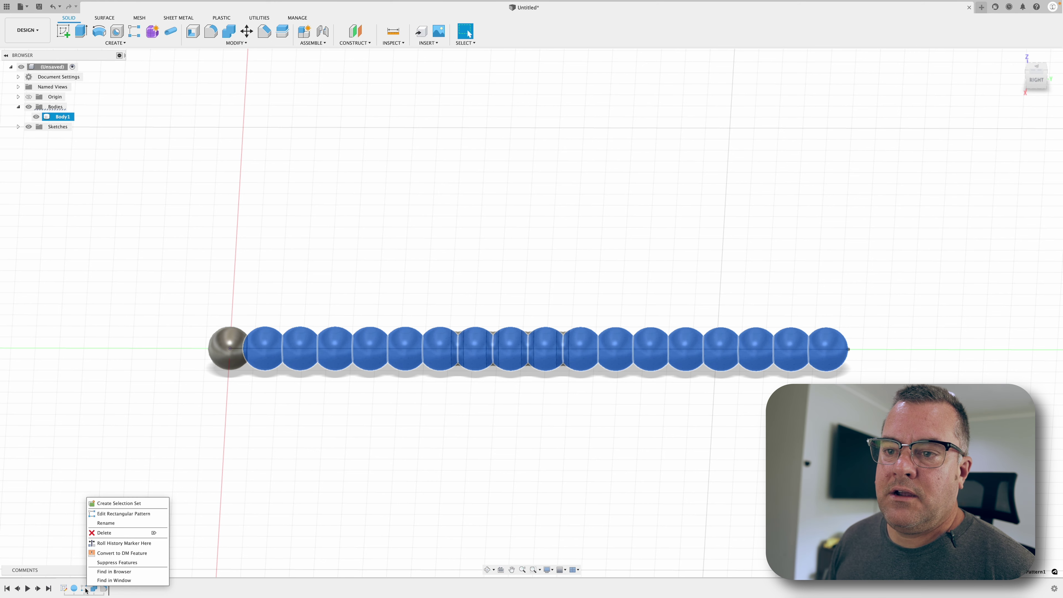
click(119, 513)
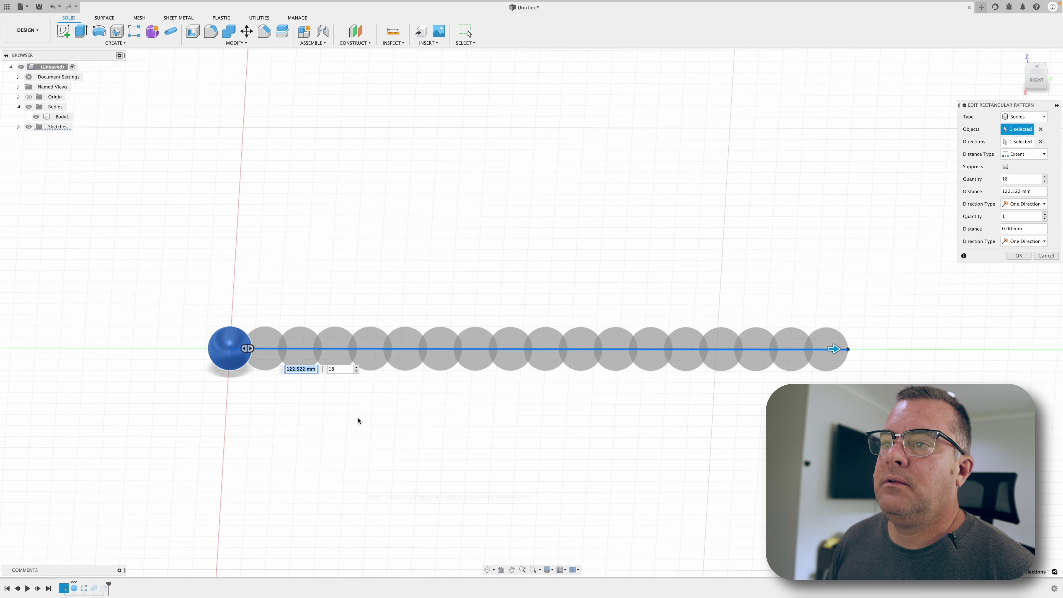
click(341, 369)
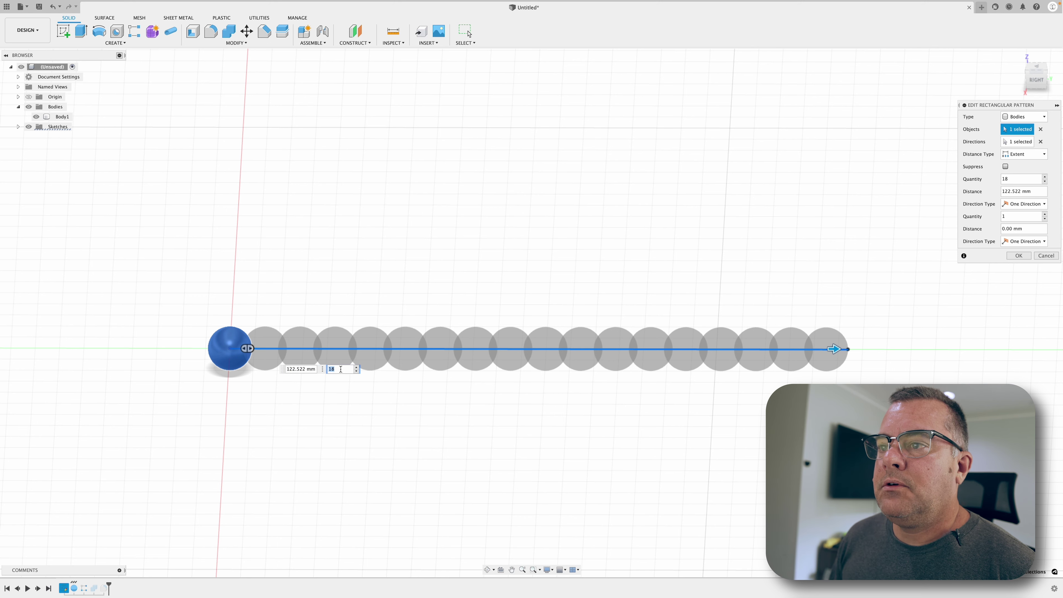
text(16)
key(Return)
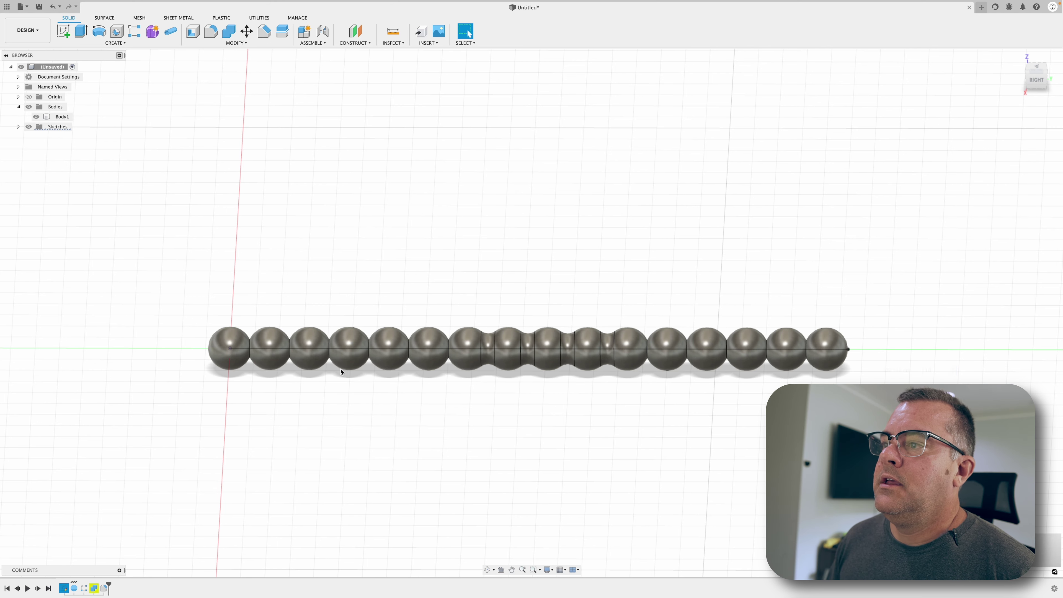
Step: Try to fillet the seam edges on both sides of the second sphere
click(250, 356)
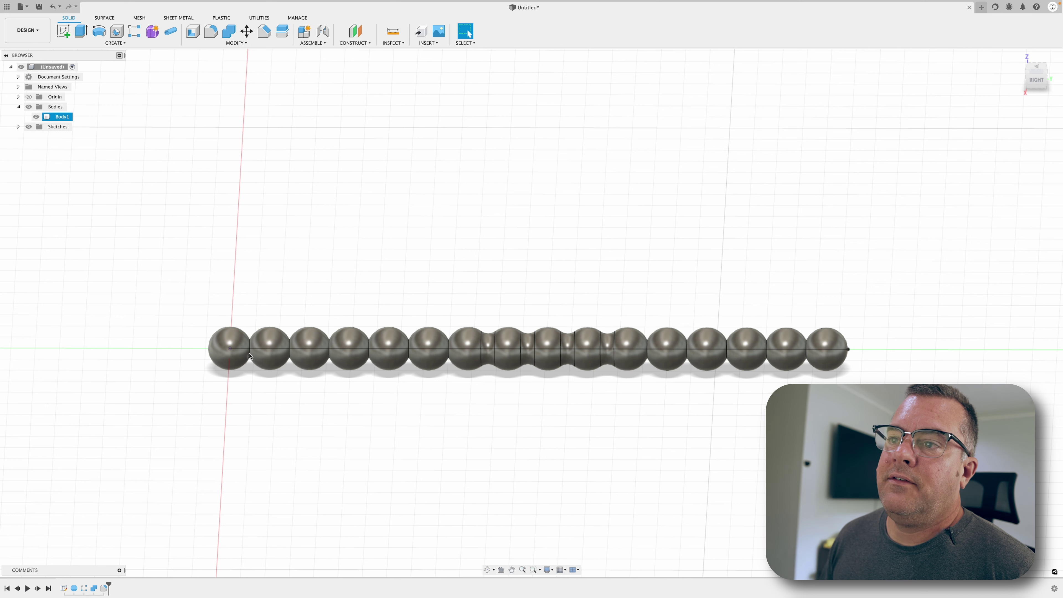
click(249, 355)
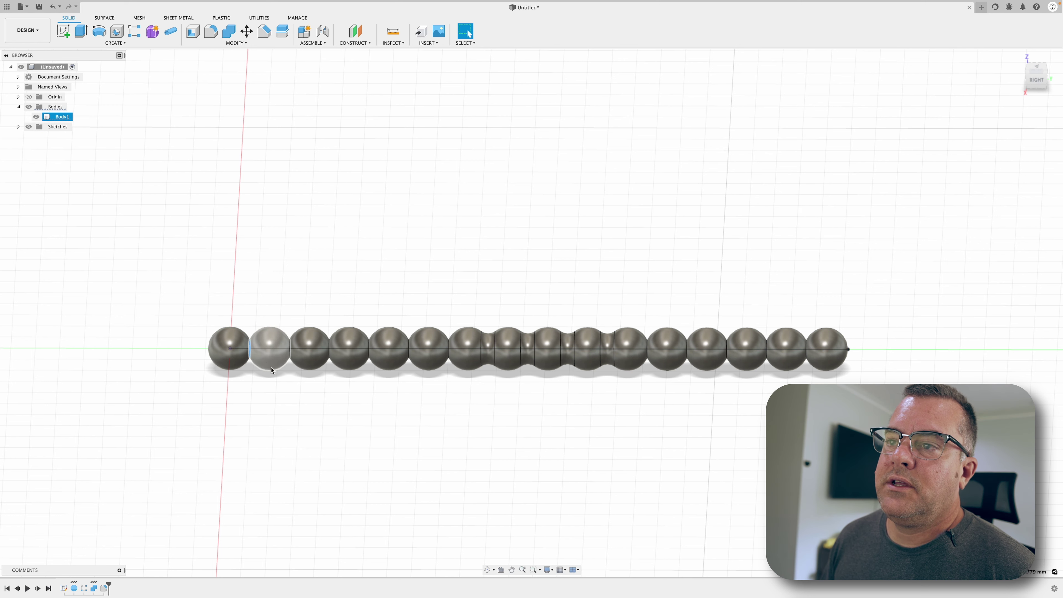
click(290, 353)
key(f)
click(291, 361)
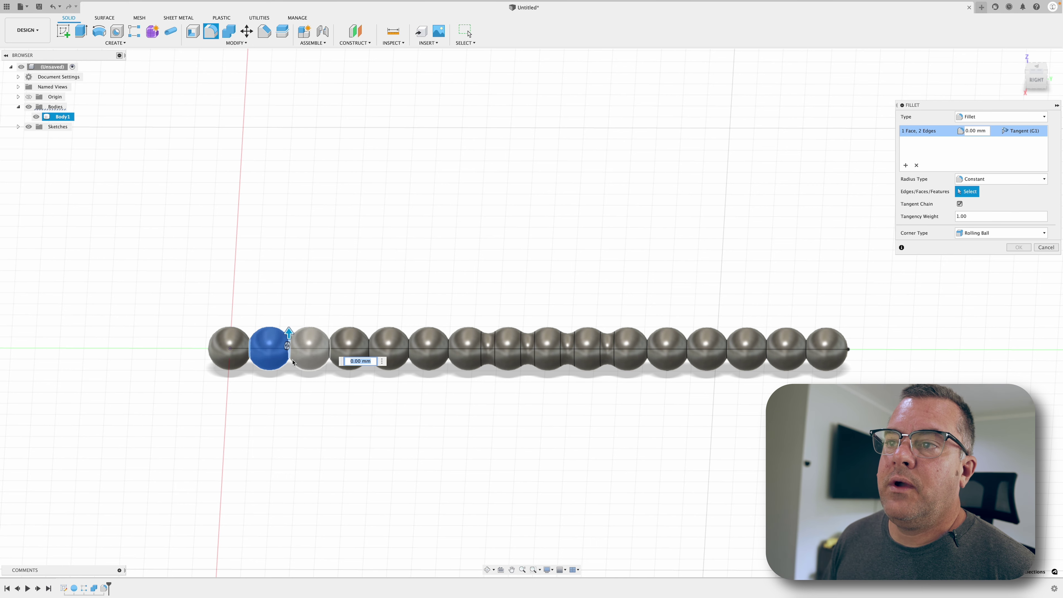
drag(292, 342, 290, 330)
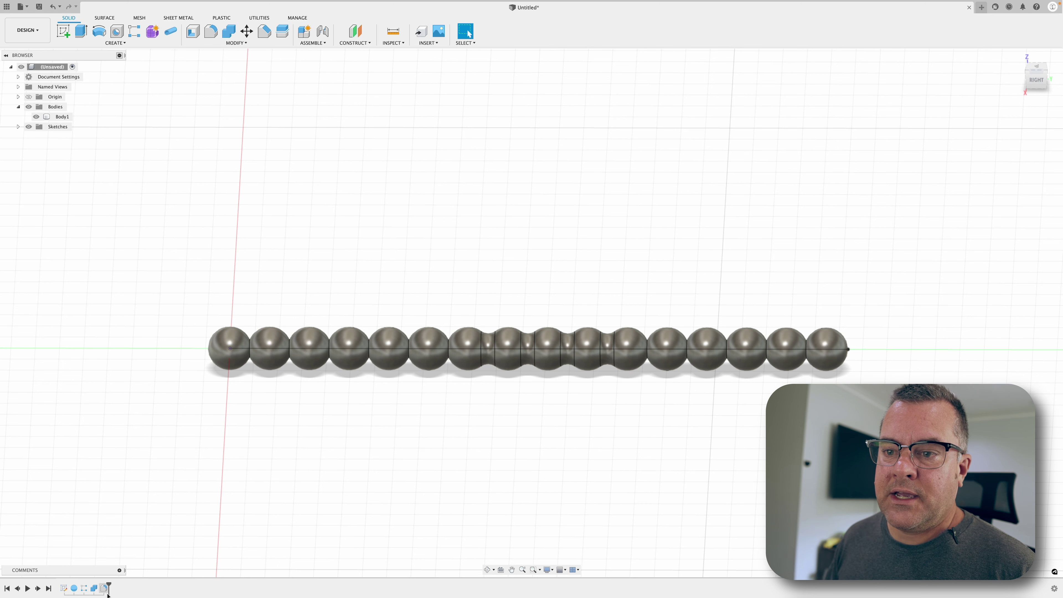
Step: Roll the history back to the rectangular pattern and set its quantity along the line to 10
right_click(93, 587)
click(113, 515)
text(10)
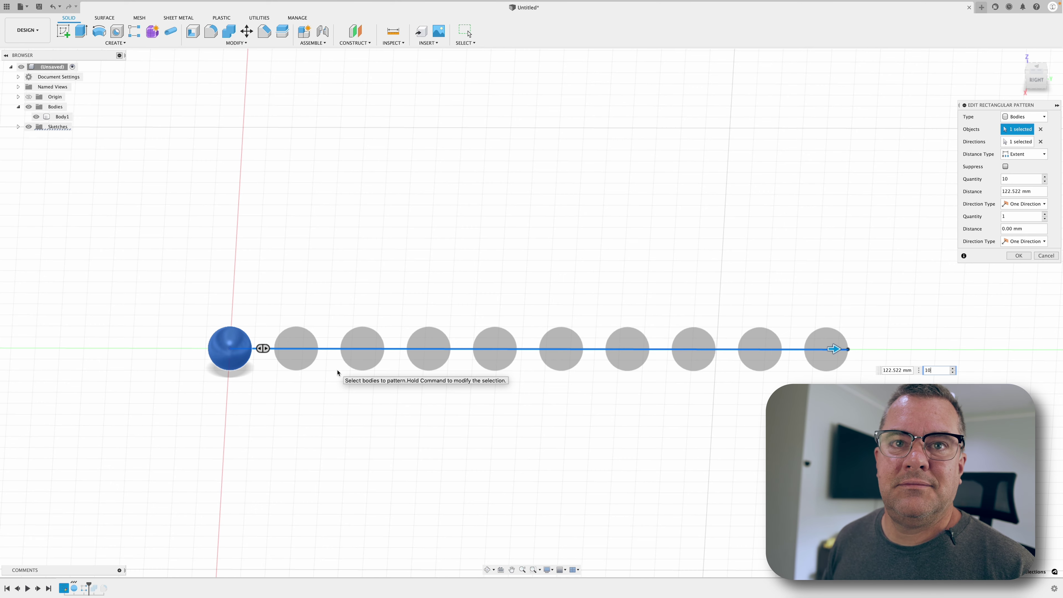
key(Return)
Step: Start a sketch on the front plane and draw a 6 mm diameter circle centred on the origin inside the first sphere
key(F6)
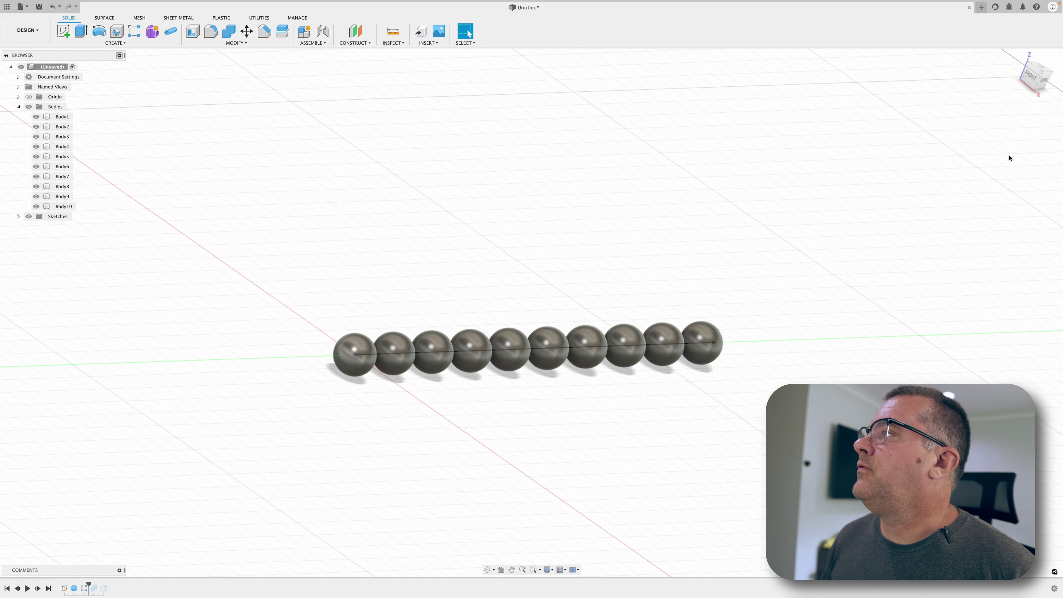
click(1028, 79)
click(65, 33)
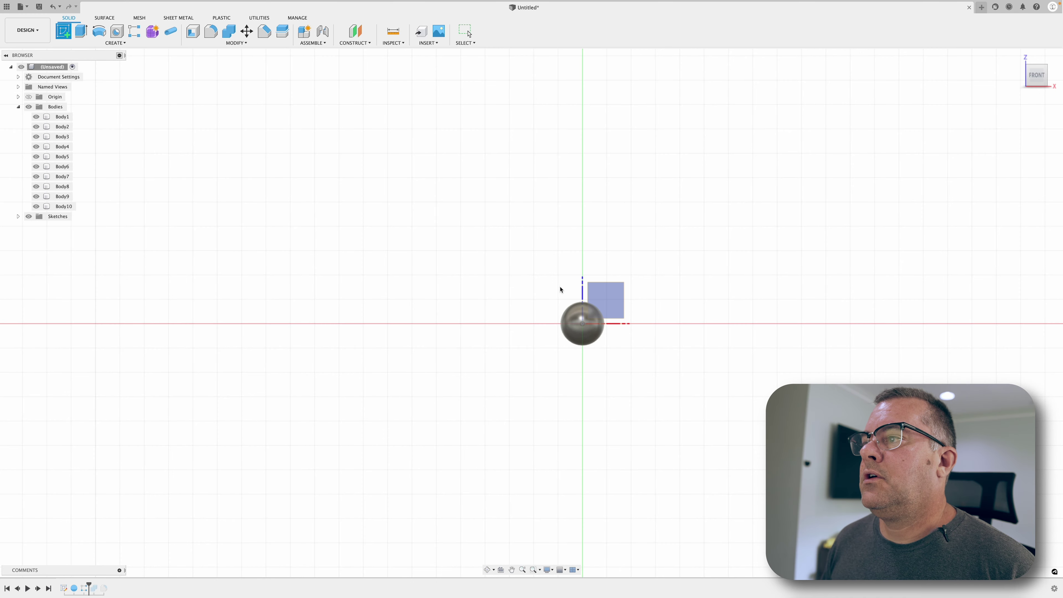
click(611, 302)
click(99, 31)
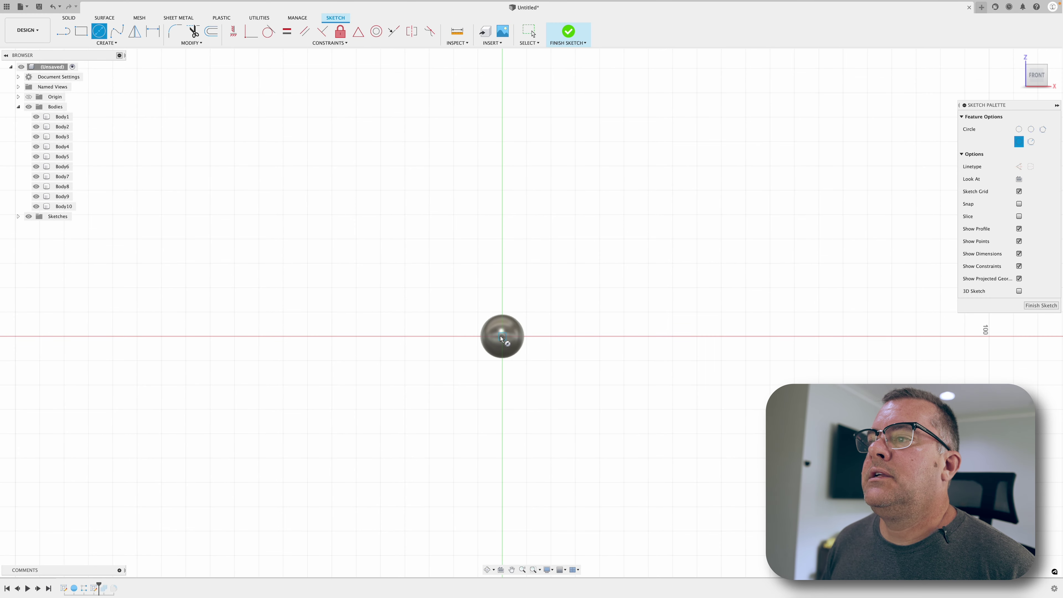
click(502, 336)
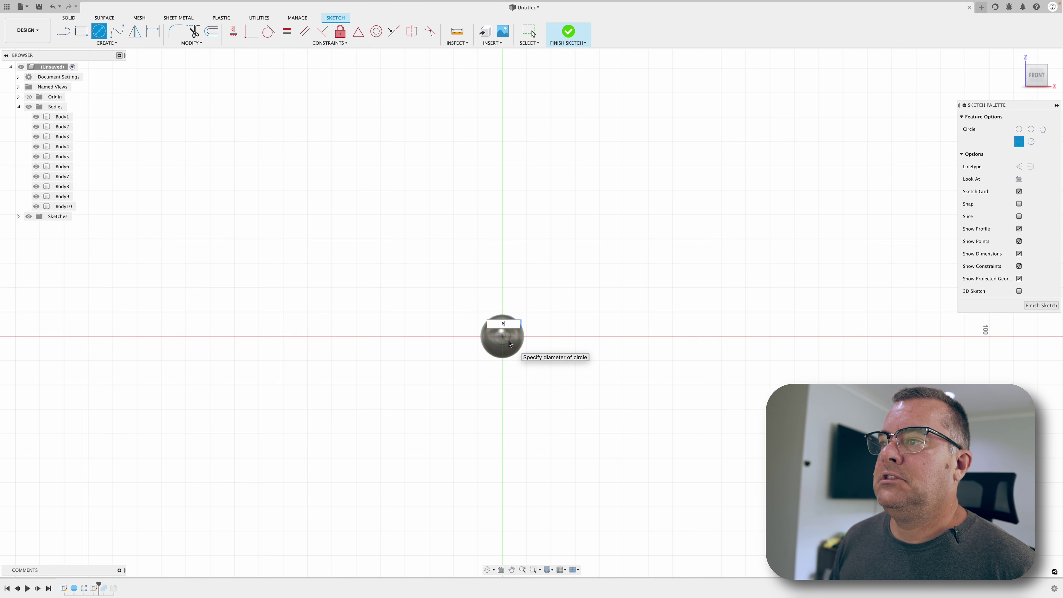
key(Return)
key(Escape)
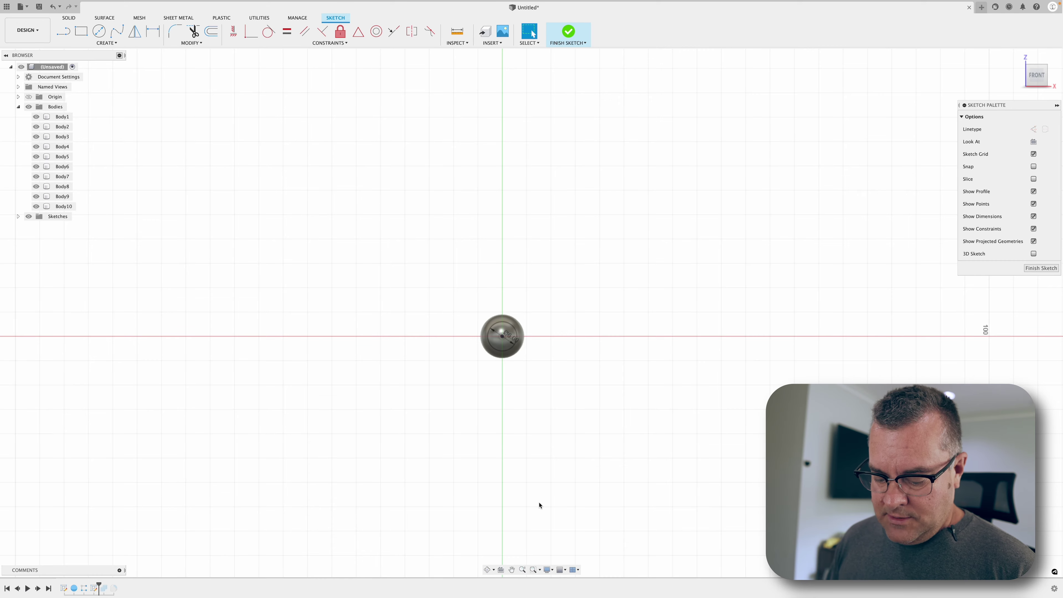
Step: Extrude the circle 120.293 mm through the row of spheres with the Join operation to connect them all
key(e)
drag(375, 492, 841, 209)
click(1021, 225)
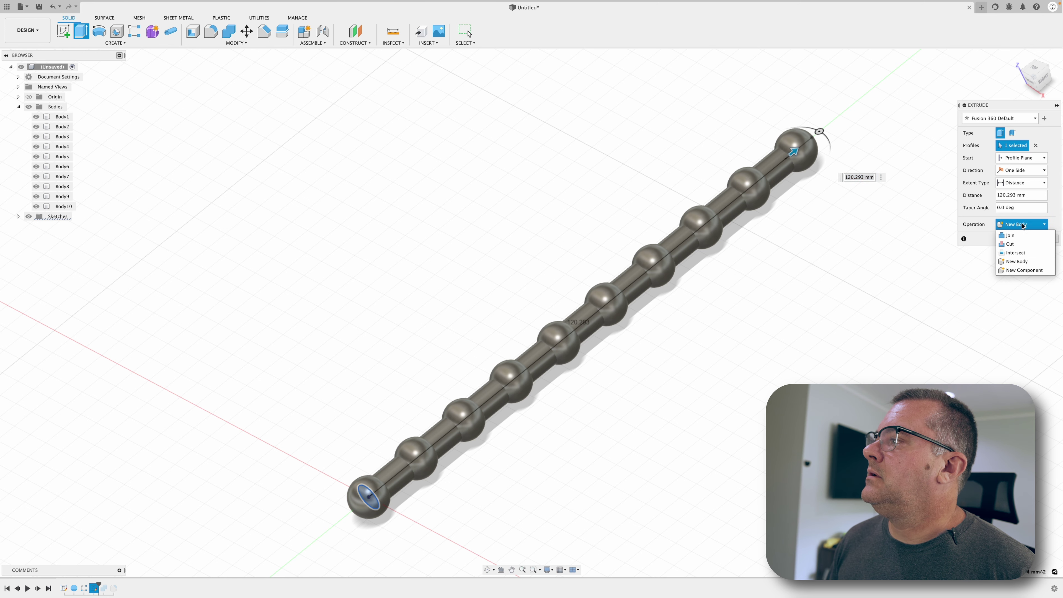
click(1019, 230)
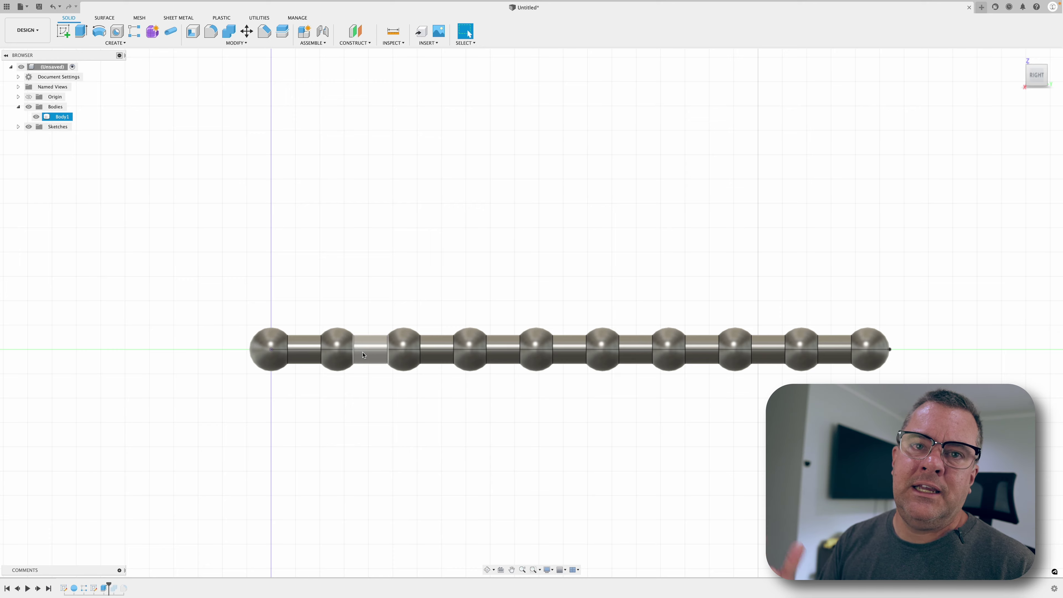
Step: Edit the connecting rod's sketch, change the circle's diameter dimension and finish the sketch
right_click(94, 588)
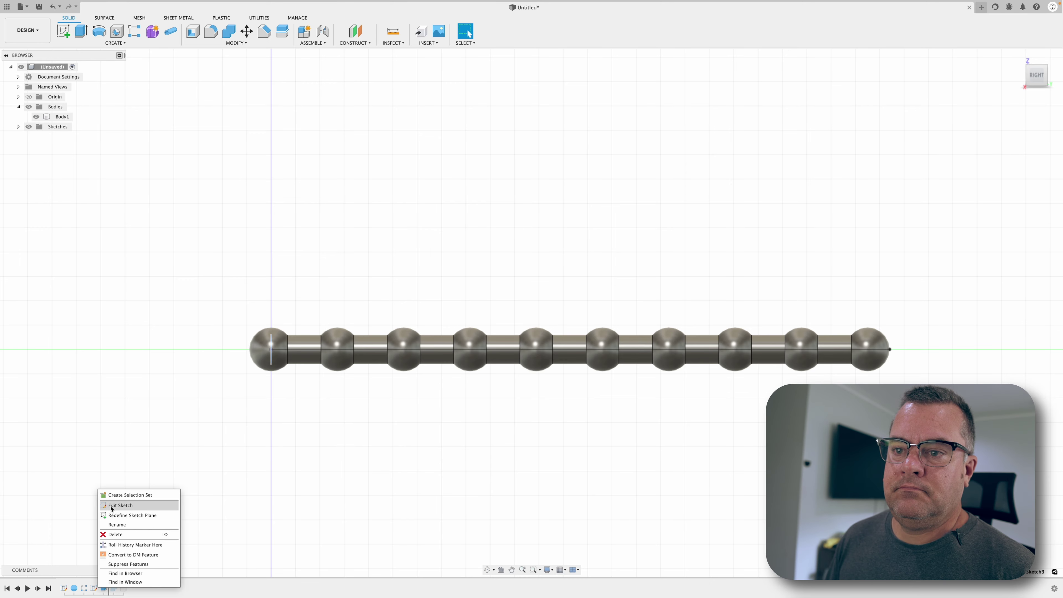
click(126, 508)
double_click(467, 350)
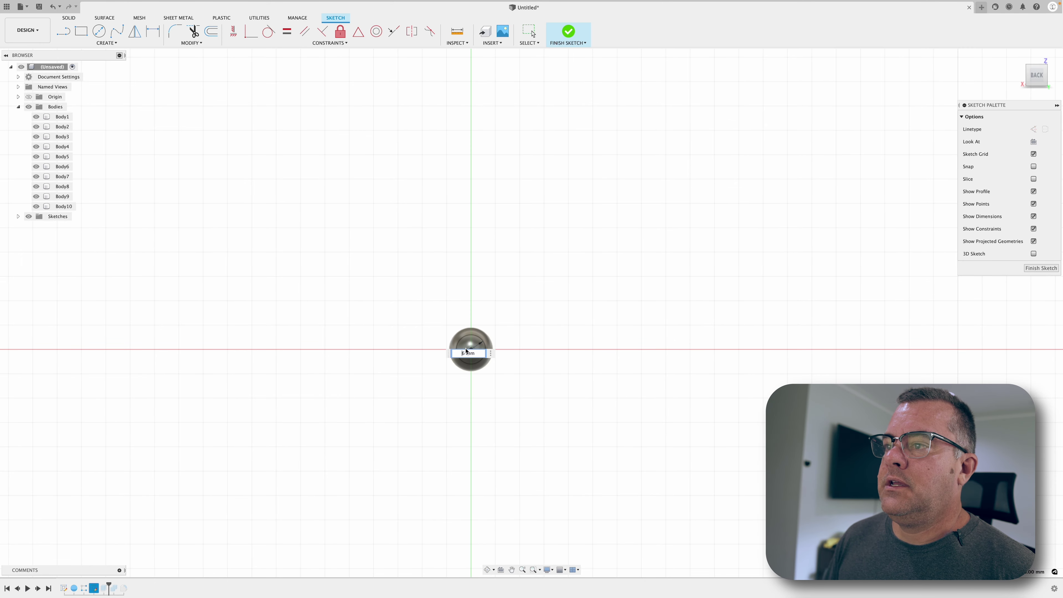
key(Return)
click(1029, 271)
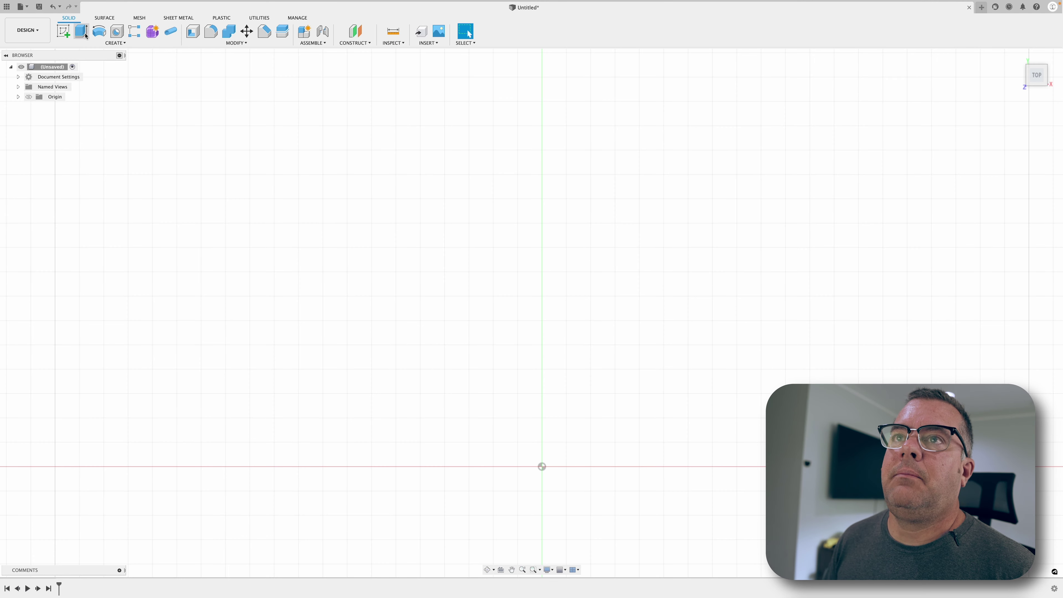
Step: Start a sketch on the top plane of the empty design and draw a vertical 3 in construction line up from the origin
click(85, 36)
click(571, 446)
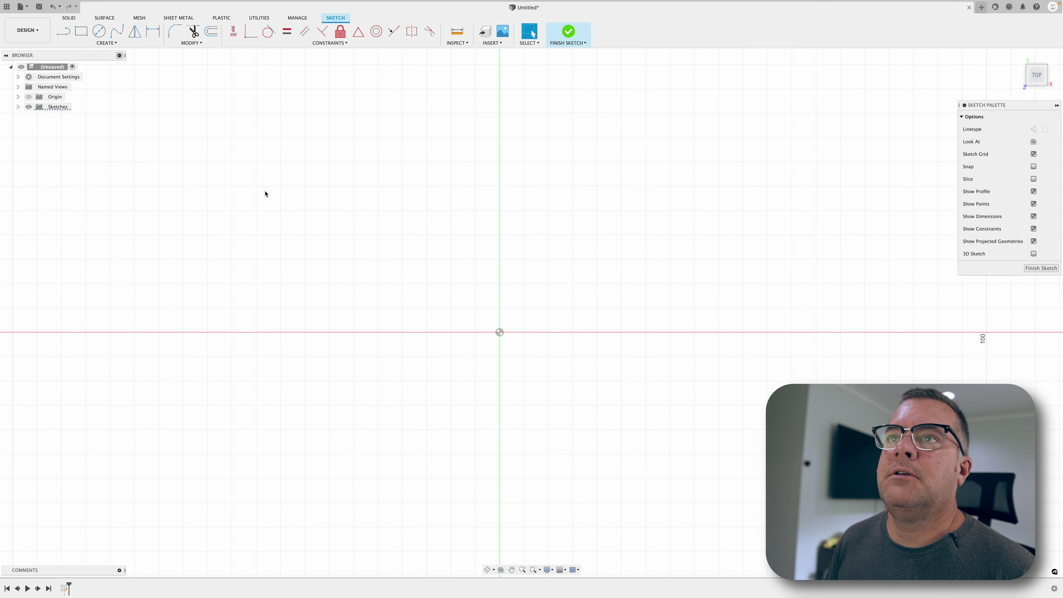
click(117, 31)
middle_drag(384, 297, 385, 376)
click(68, 37)
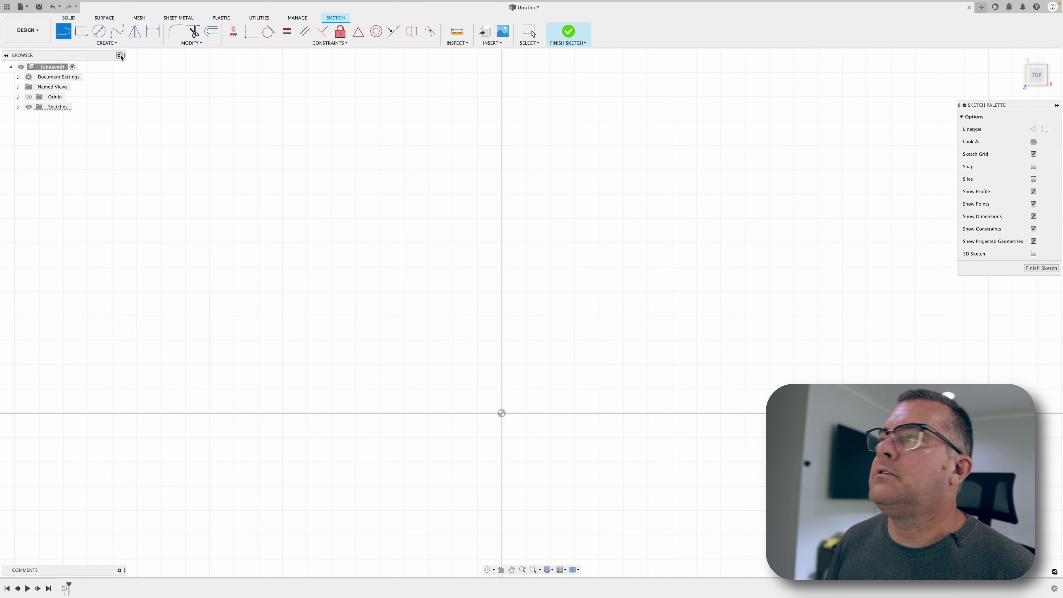
click(1044, 130)
click(501, 413)
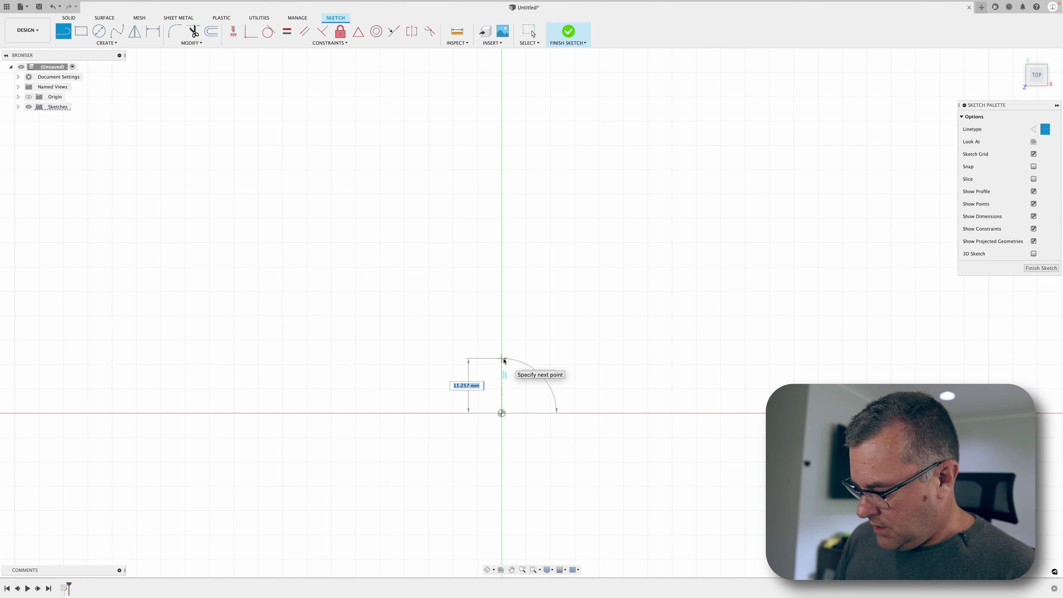
text(3)
key(Tab)
text(in)
key(Return)
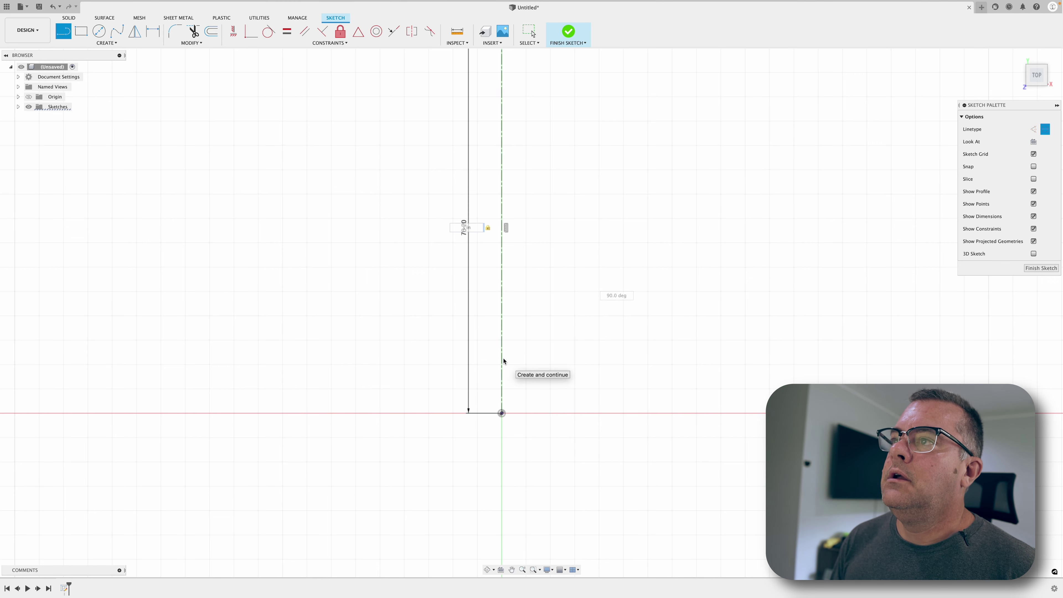
key(Escape)
middle_drag(569, 406, 598, 444)
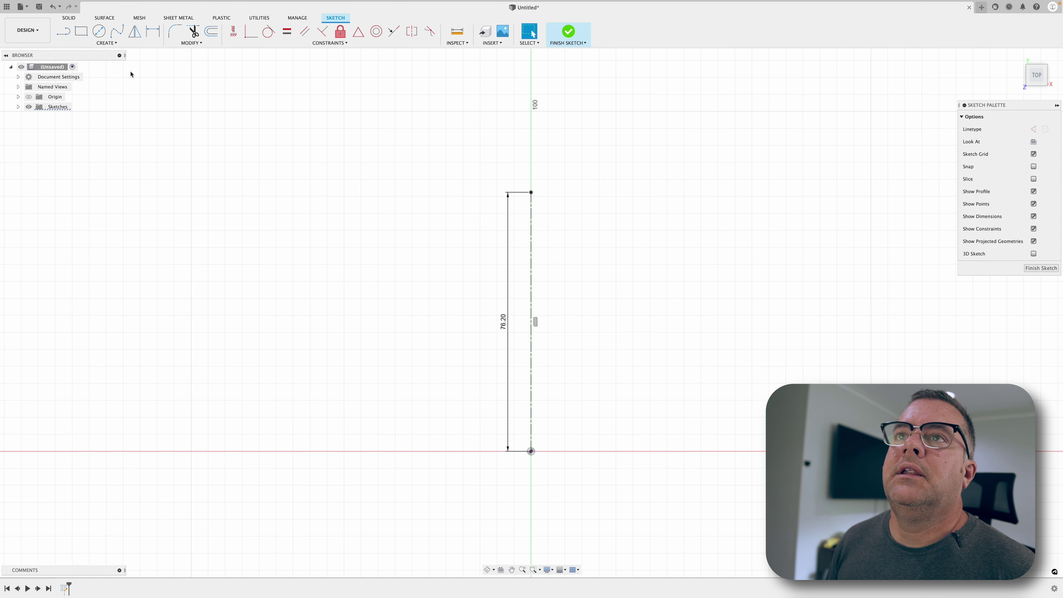